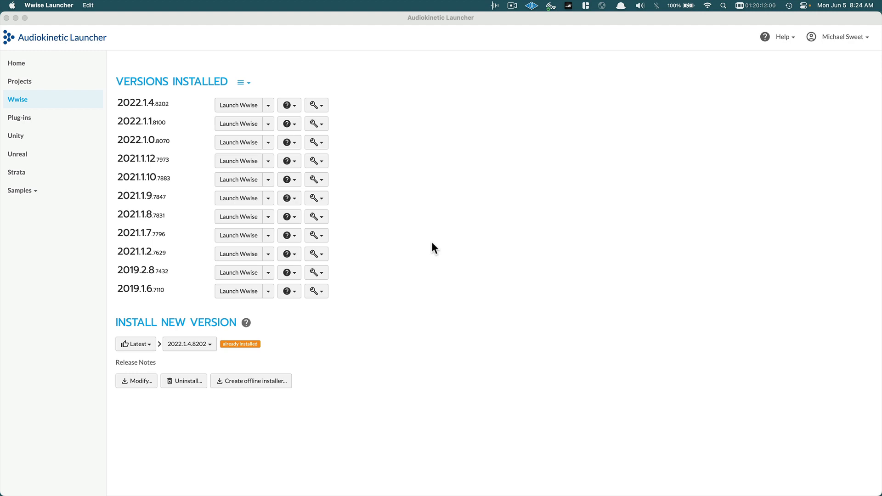
# Launch Wwise 2022.1.4 and start a new project named with the author's full name followed by "_layered_rtpc".
pyautogui.click(430, 23)
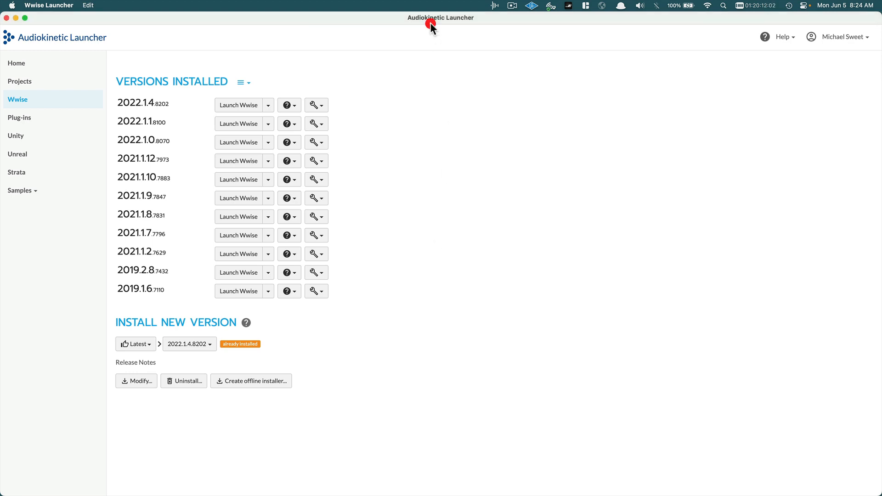
pyautogui.click(237, 109)
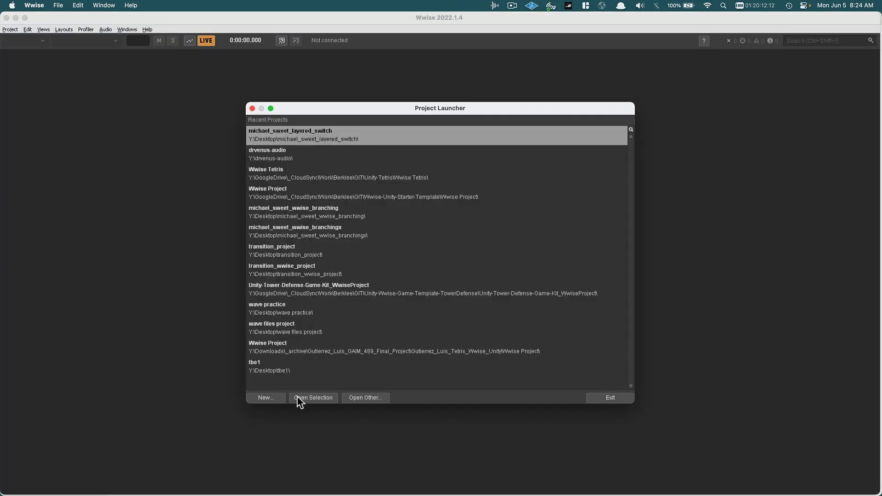
pyautogui.click(265, 398)
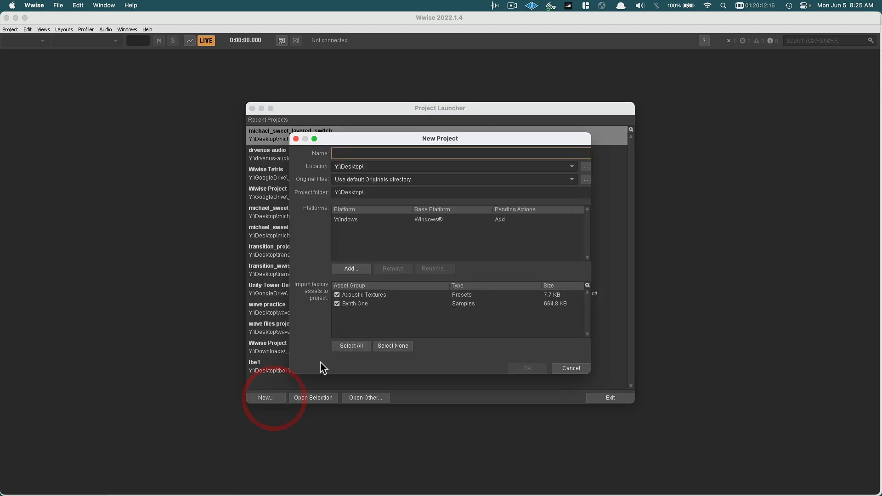
pyautogui.write('mich')
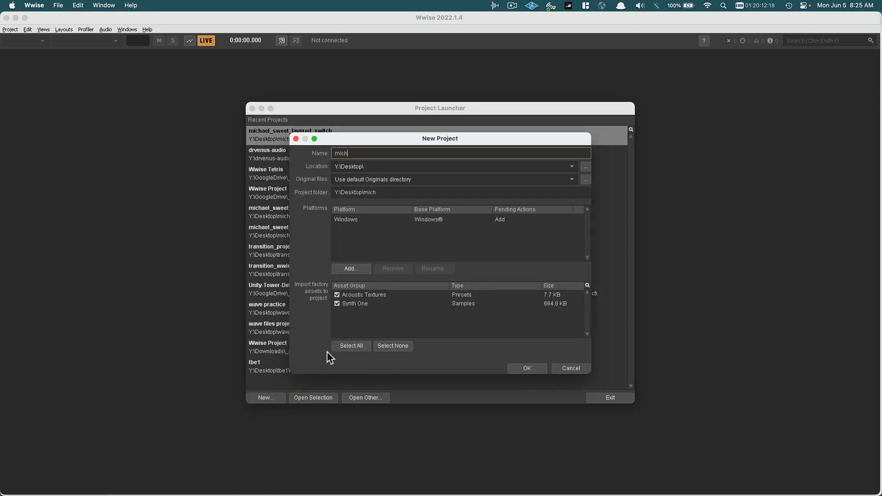
pyautogui.write('ael_sweet_layered_rtpc')
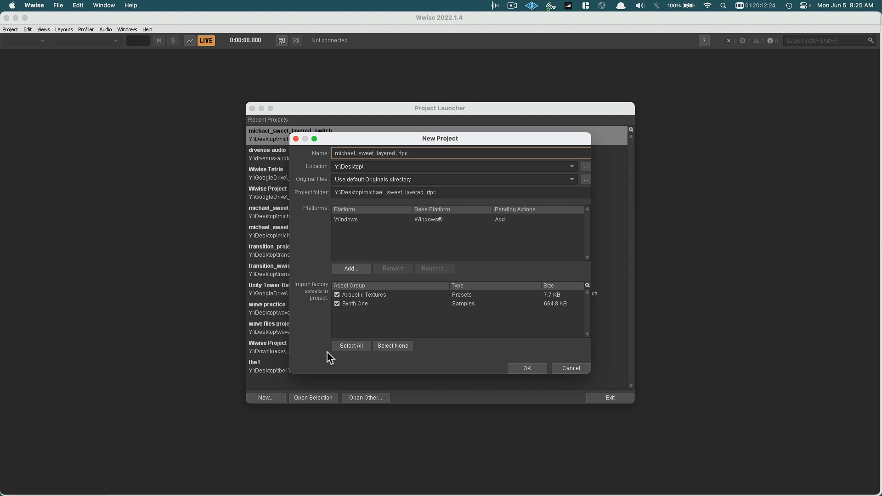
# Add Mac as a second platform for the new project.
pyautogui.click(343, 266)
pyautogui.click(416, 226)
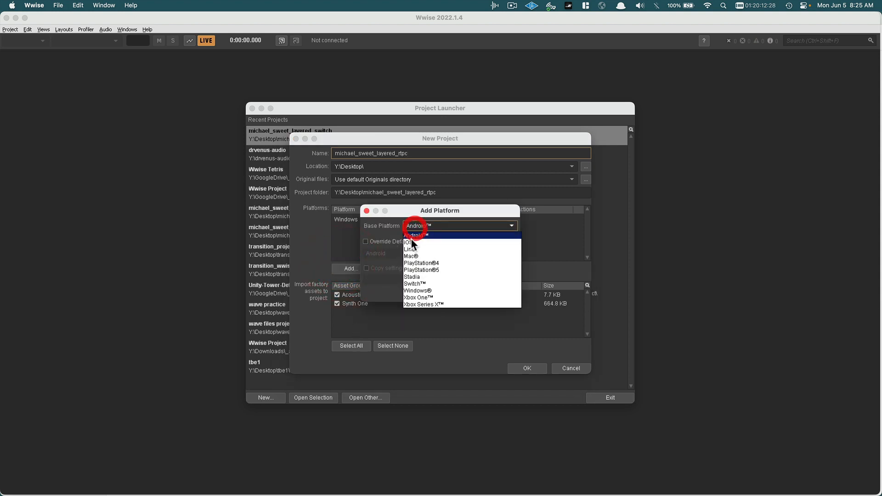
pyautogui.click(413, 256)
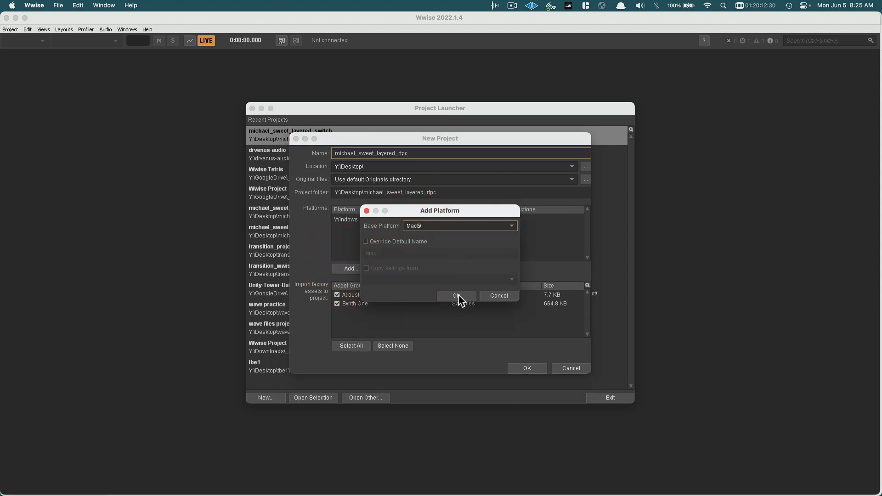
pyautogui.click(457, 296)
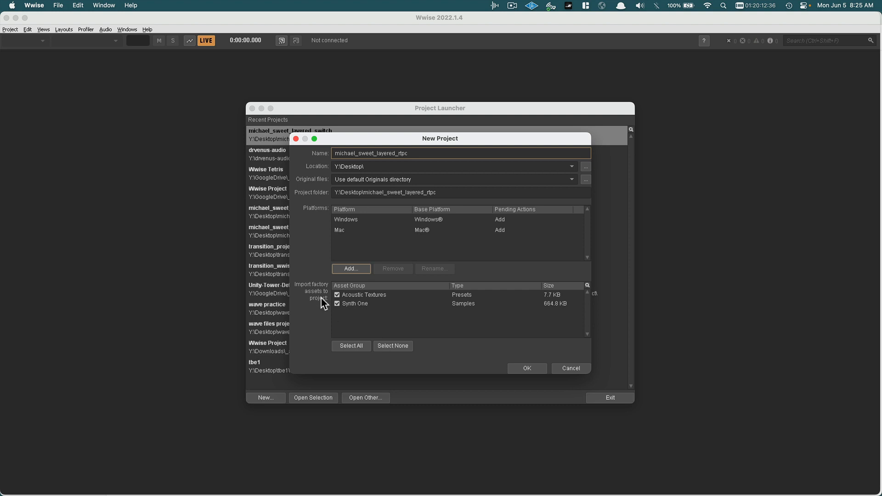
# Exclude all factory assets, create the project and dismiss the License Manager.
pyautogui.click(388, 349)
pyautogui.click(535, 370)
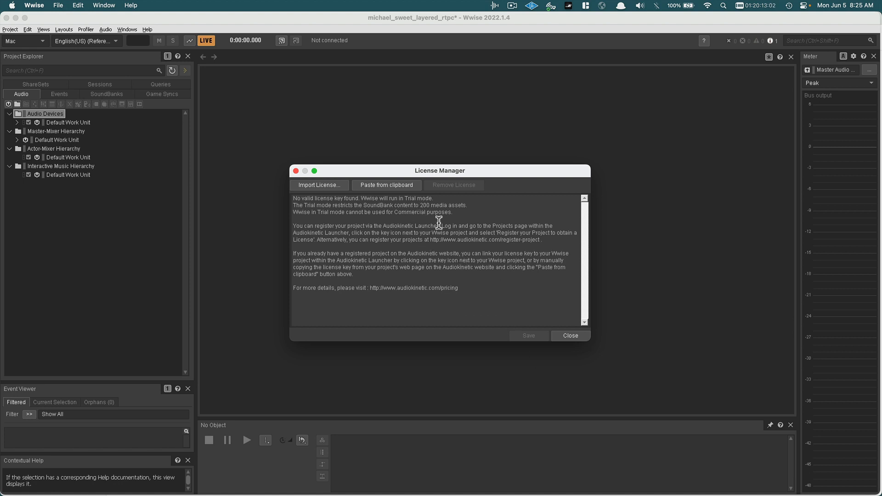
pyautogui.click(562, 336)
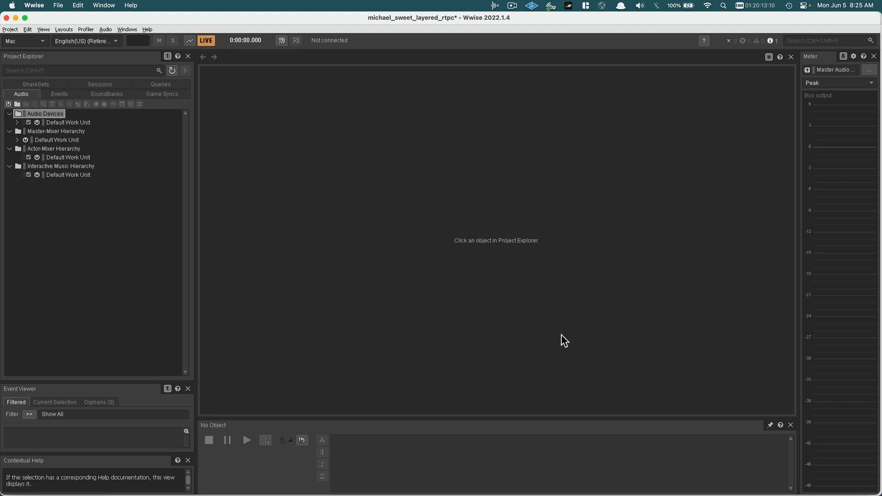
# Import mx_season_fall_early_1.wav from Finder into the Interactive Music Hierarchy's Default Work Unit and expand the work unit.
pyautogui.press('super+Tab')
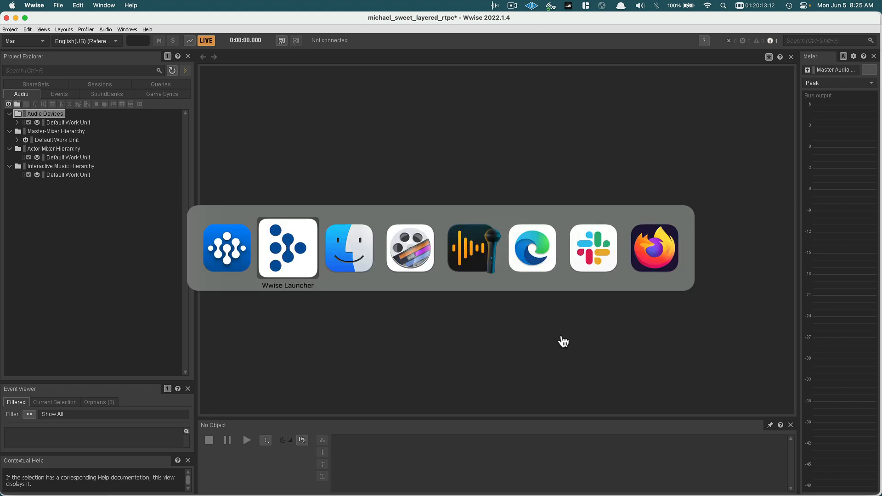
pyautogui.press('super+Tab')
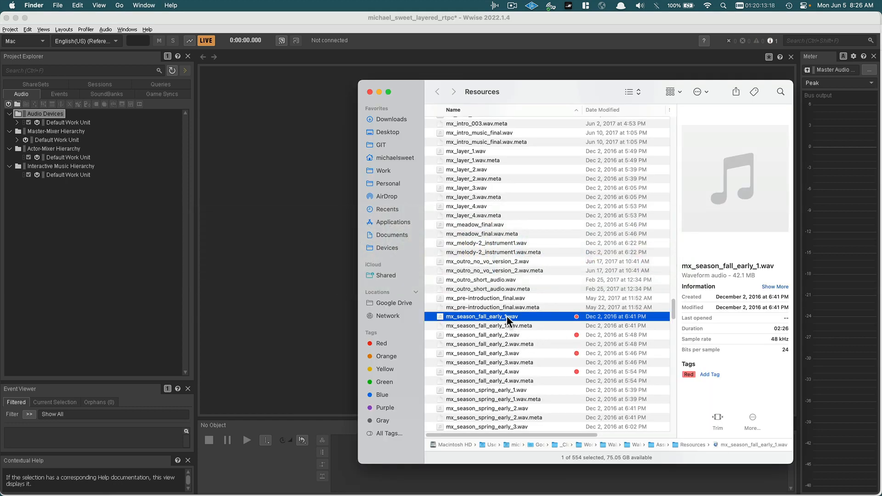
pyautogui.moveTo(507, 317); pyautogui.dragTo(77, 176)
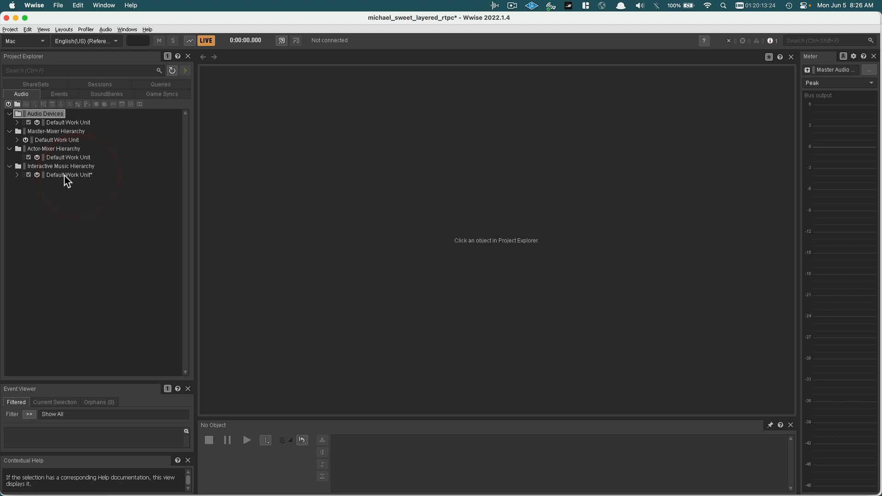
pyautogui.click(17, 175)
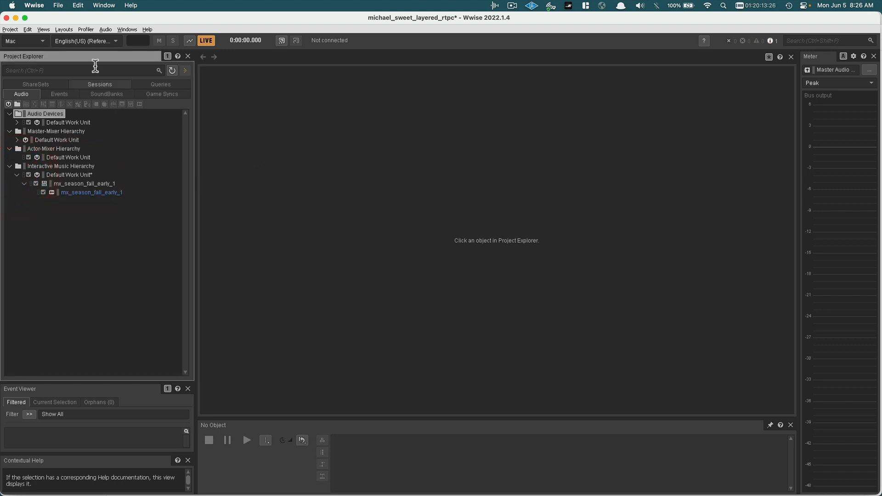
pyautogui.click(61, 30)
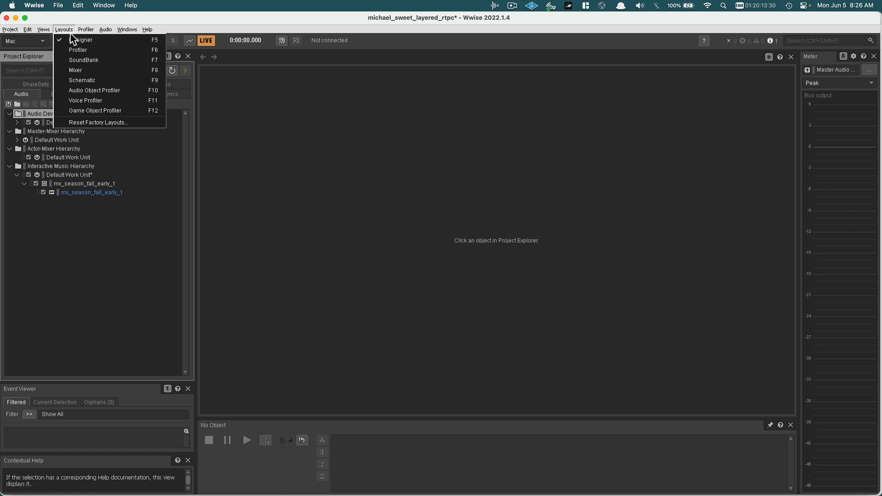
pyautogui.click(68, 29)
pyautogui.click(23, 95)
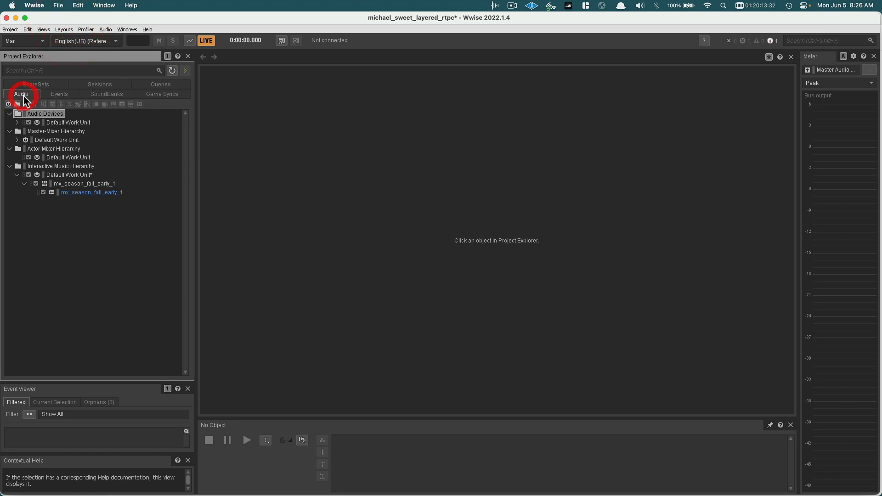
# Open the imported mx_season_fall_early_1 music segment in the editor and select the music track inside it.
pyautogui.click(86, 191)
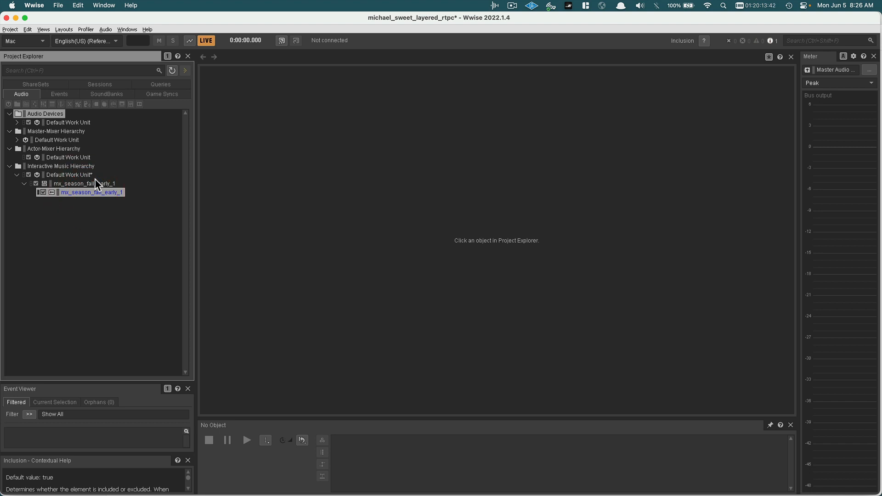
pyautogui.click(90, 182)
pyautogui.click(89, 182)
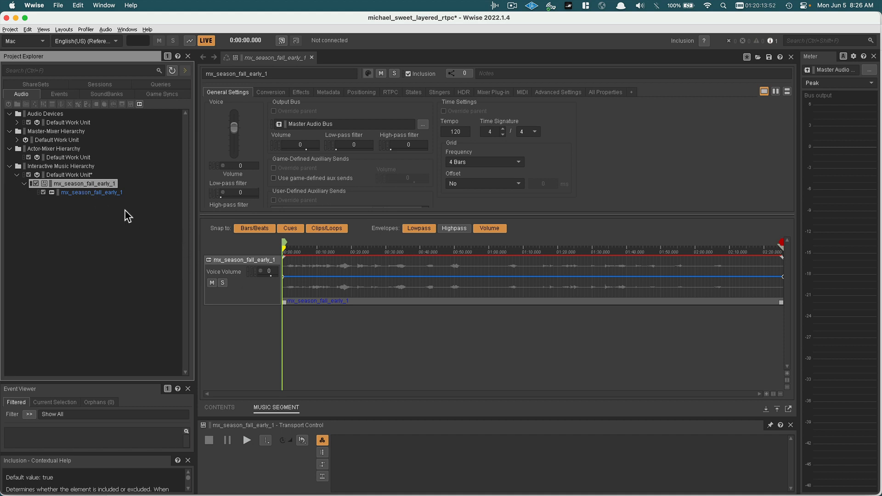
pyautogui.click(111, 194)
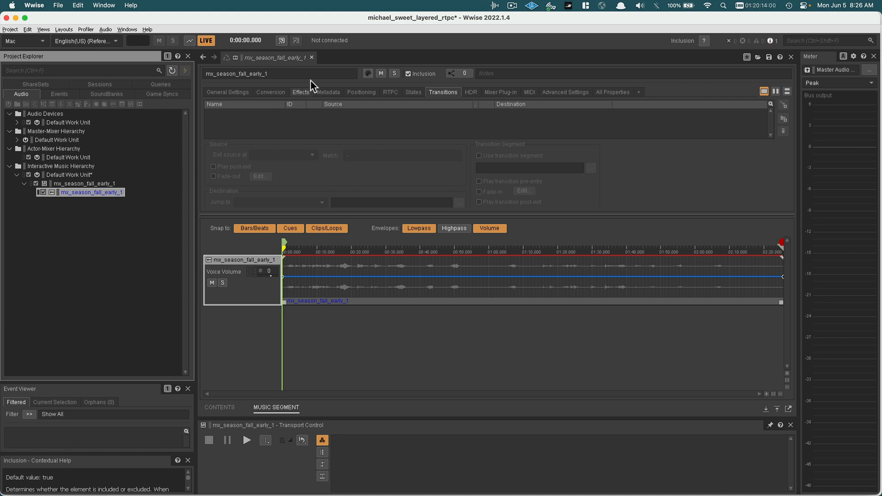
pyautogui.click(285, 73)
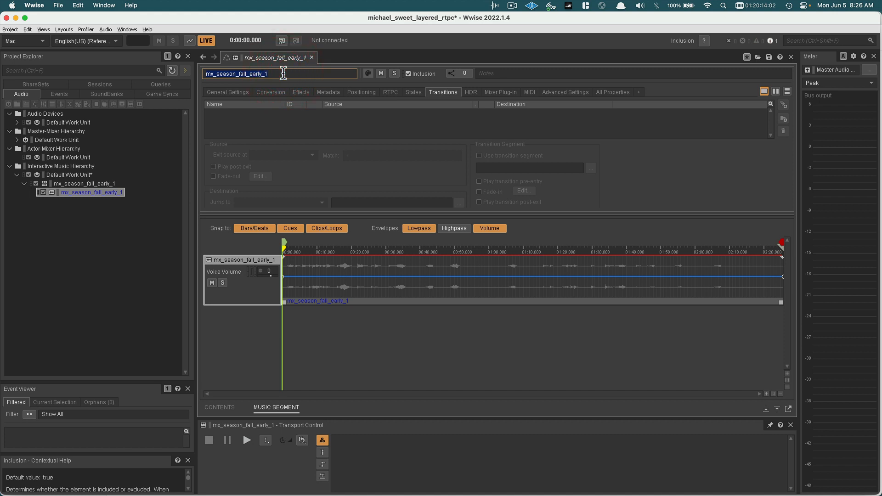
pyautogui.press('BackSpace')
pyautogui.click(96, 203)
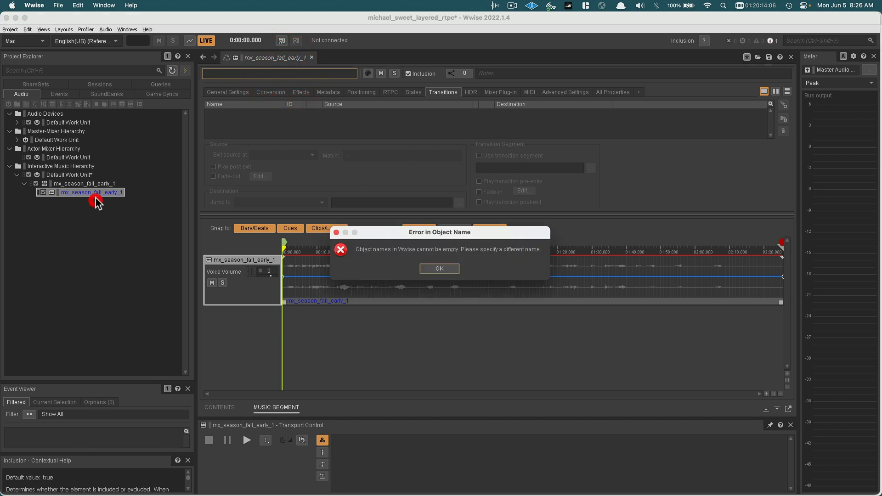
pyautogui.click(429, 268)
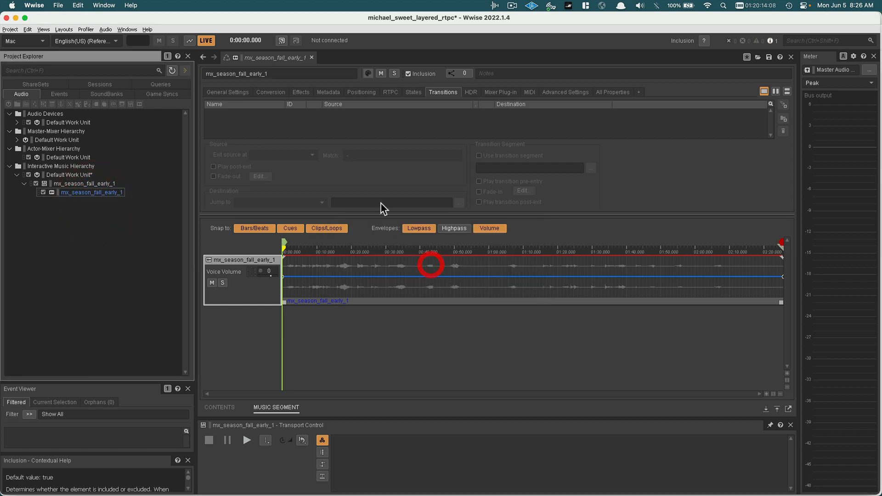
# Rename the selected music track to mx_season_fall_early_1_track.
pyautogui.click(285, 75)
pyautogui.click(283, 74)
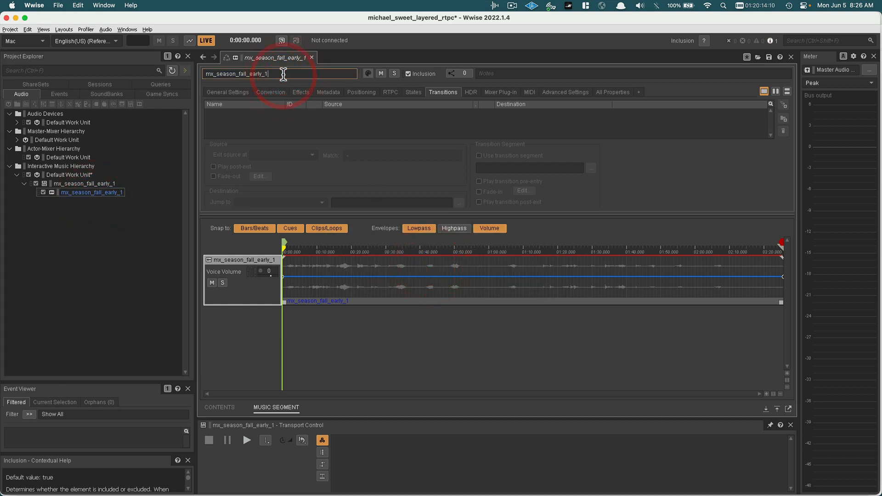
pyautogui.click(283, 73)
pyautogui.write('_track')
pyautogui.press('Return')
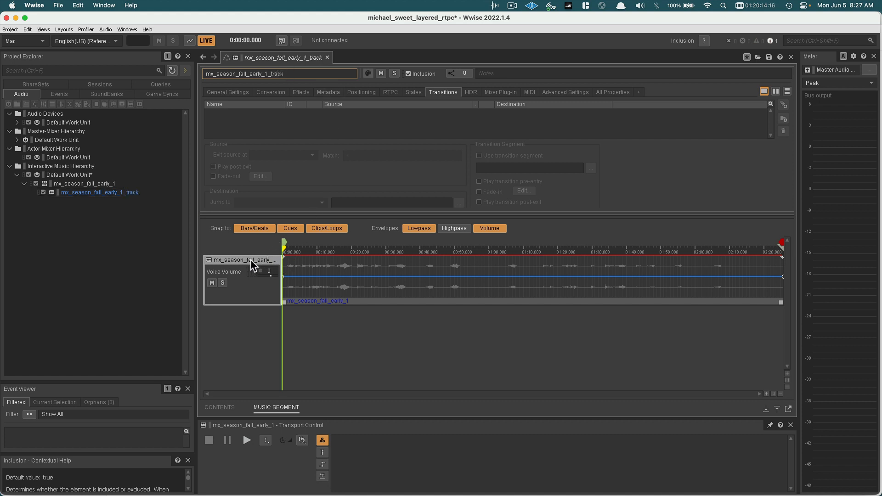
# Rename the parent music segment to mx_season_fall_early_1_segment.
pyautogui.click(67, 183)
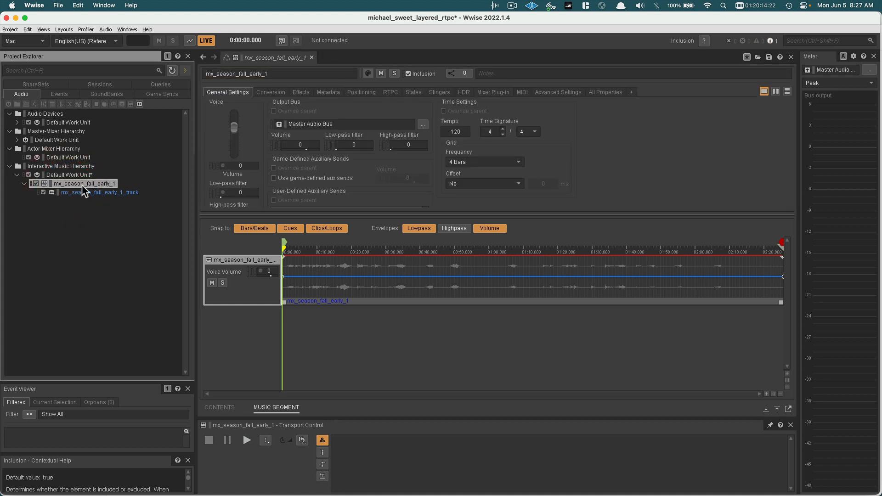
pyautogui.click(100, 185)
pyautogui.press('Right')
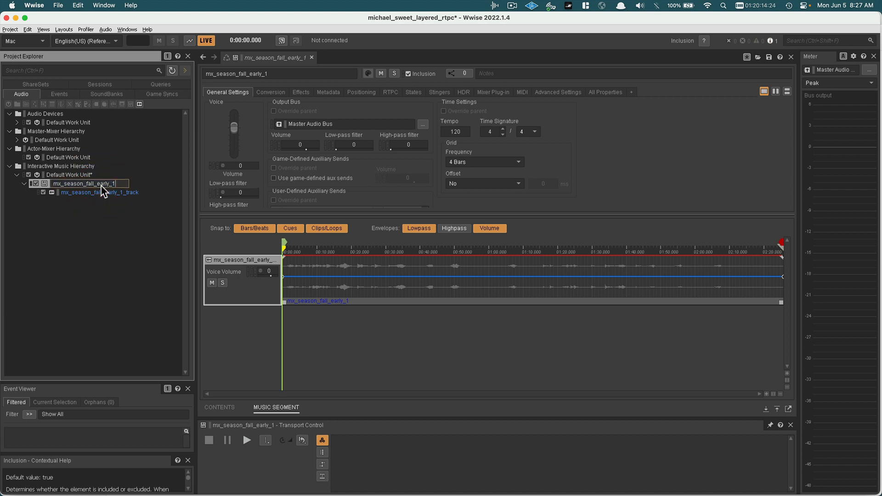
pyautogui.write('_segment')
pyautogui.press('Return')
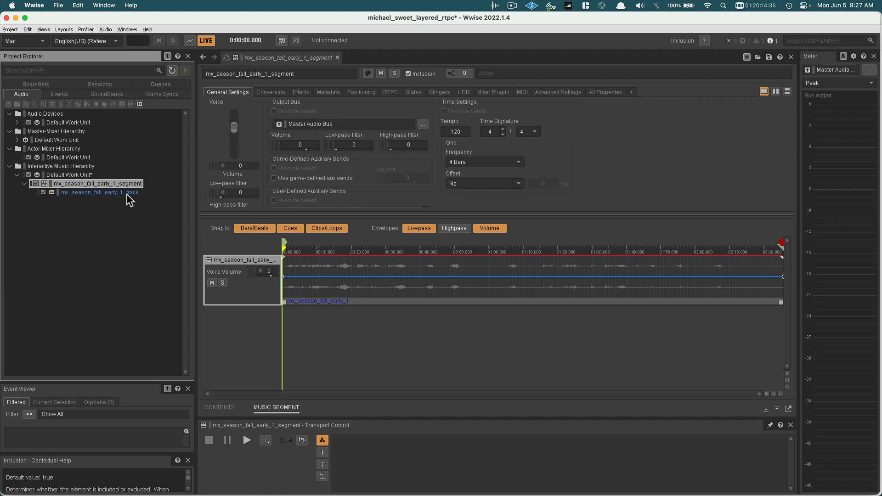
# Import mx_season_fall_early_2.wav from Finder as a second track in the mx_season_fall_early_1_segment.
pyautogui.press('super+Tab')
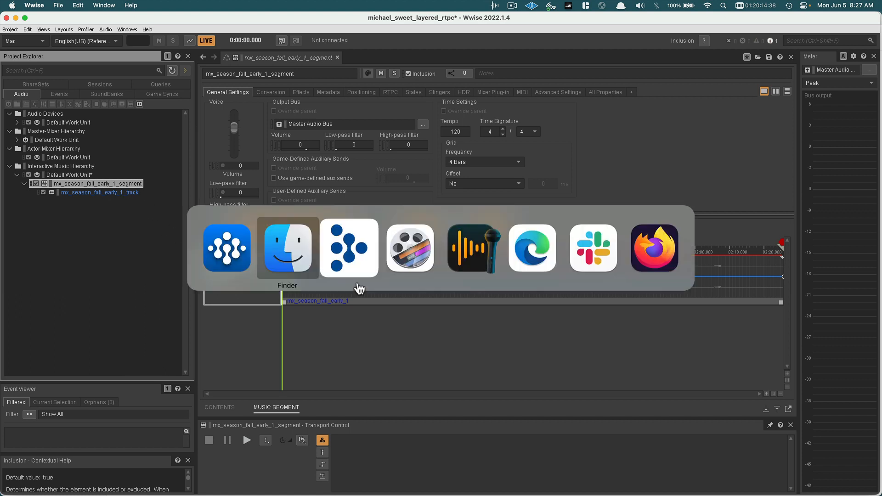
pyautogui.click(294, 266)
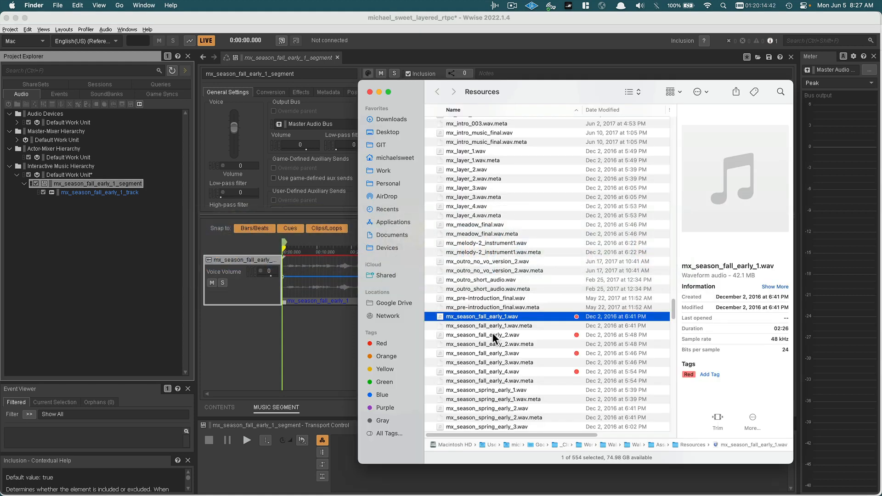
pyautogui.moveTo(496, 339); pyautogui.dragTo(120, 185)
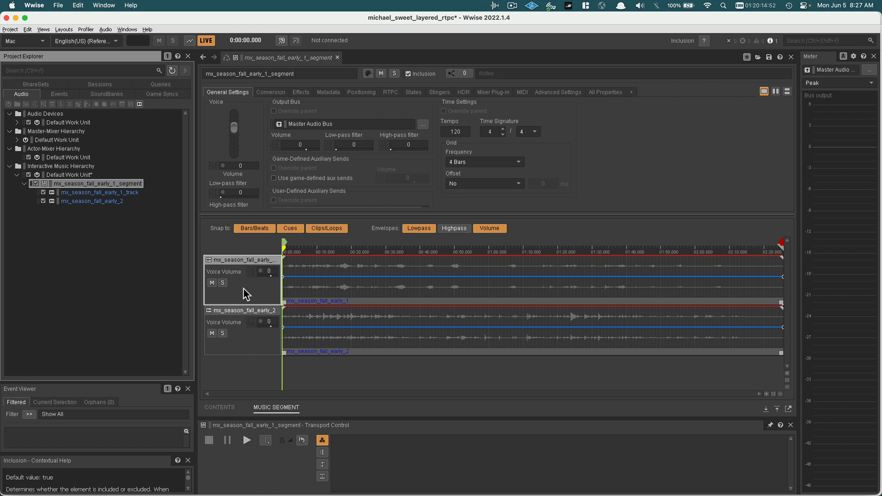
# Import mx_season_fall_early_3.wav from Finder as a third track in the mx_season_fall_early_1_segment.
pyautogui.press('super+Tab')
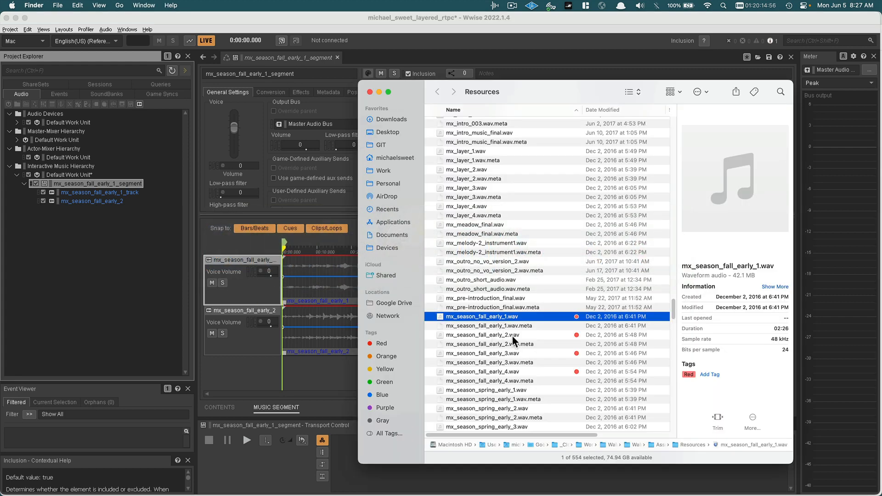
pyautogui.click(509, 354)
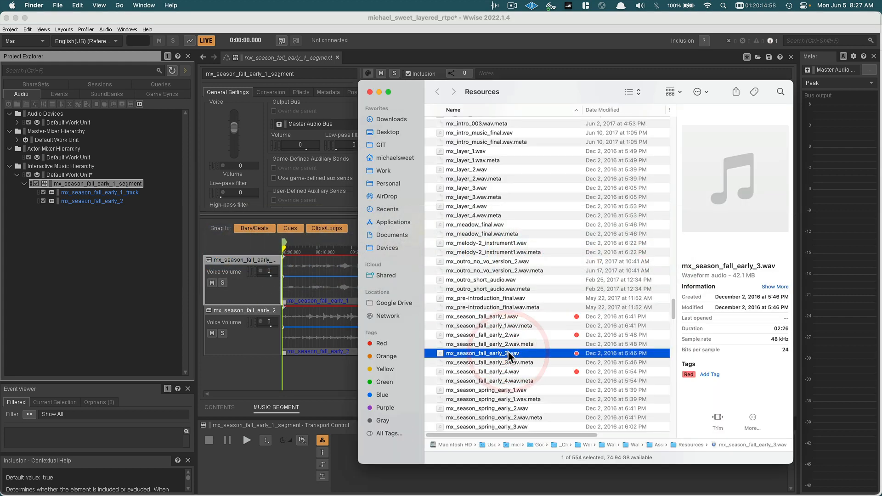
pyautogui.moveTo(505, 355); pyautogui.dragTo(129, 184)
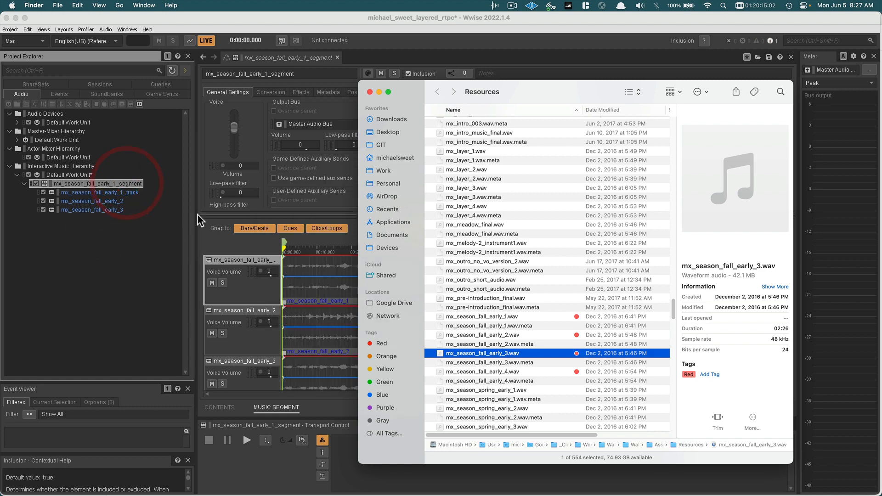
# Rename the mx_season_fall_early_2 track in the segment to mx_season_fall_early_2_track.
pyautogui.click(139, 236)
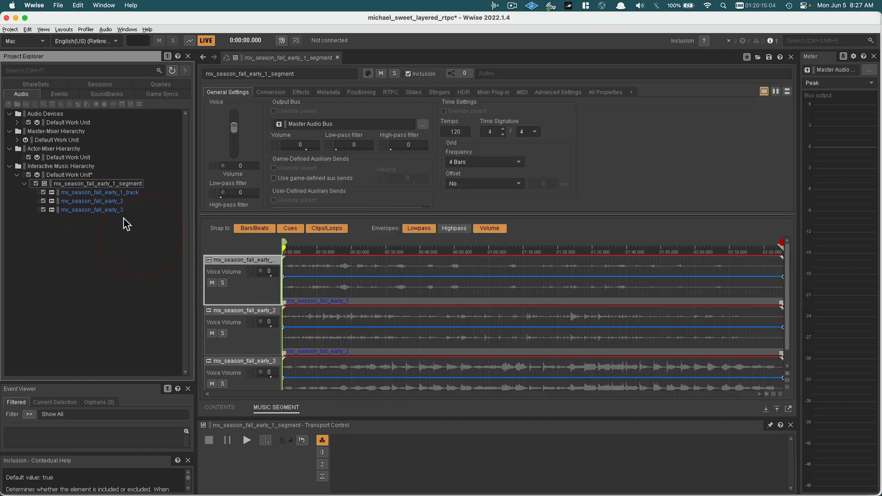
pyautogui.click(118, 203)
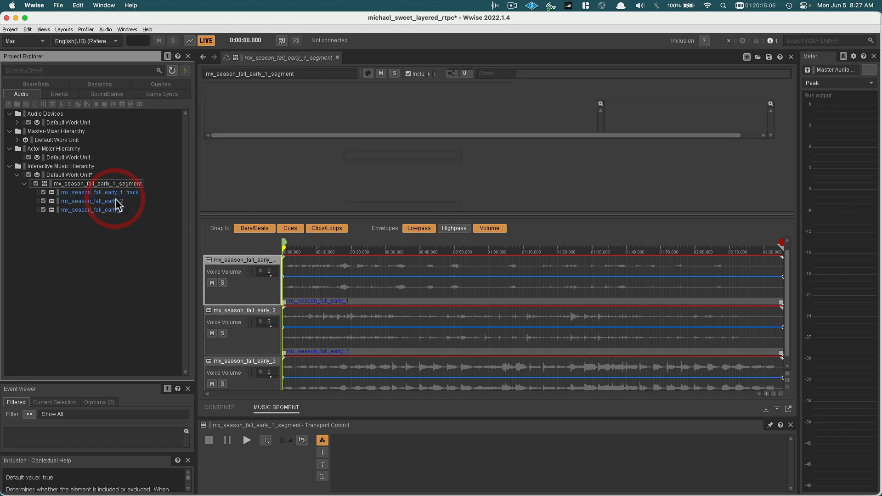
pyautogui.click(278, 73)
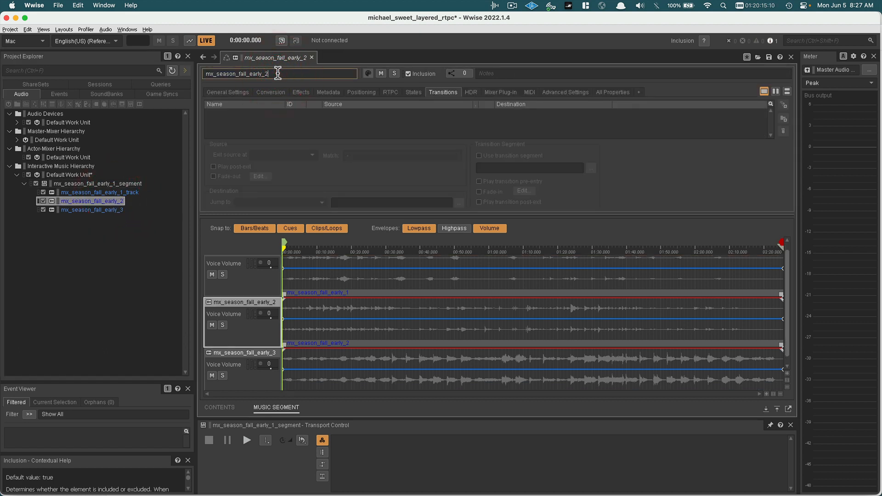
pyautogui.write('_track')
pyautogui.press('Return')
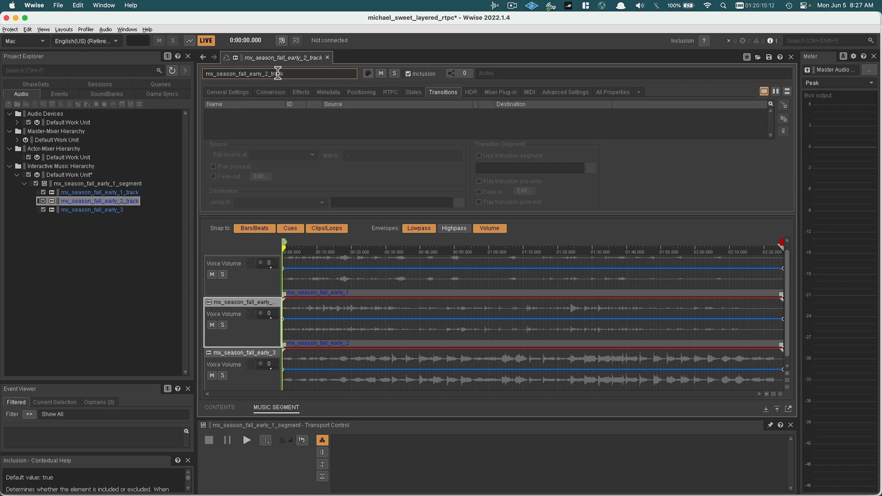
# Rename the mx_season_fall_early_3 track in the segment to mx_season_fall_early_3_track.
pyautogui.click(117, 210)
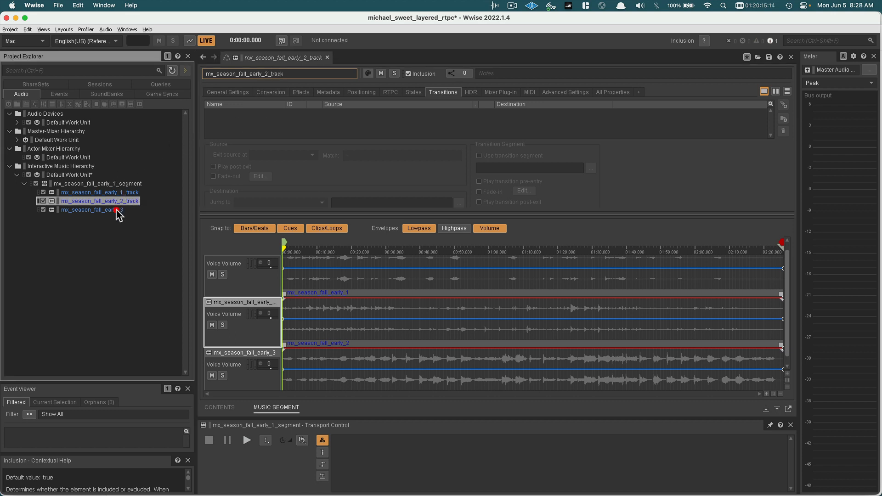
pyautogui.click(117, 214)
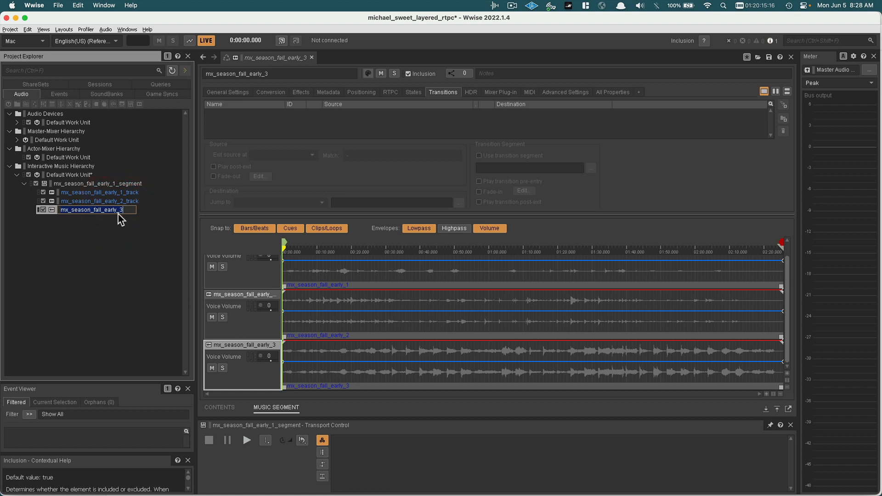
pyautogui.write('_track')
pyautogui.press('Return')
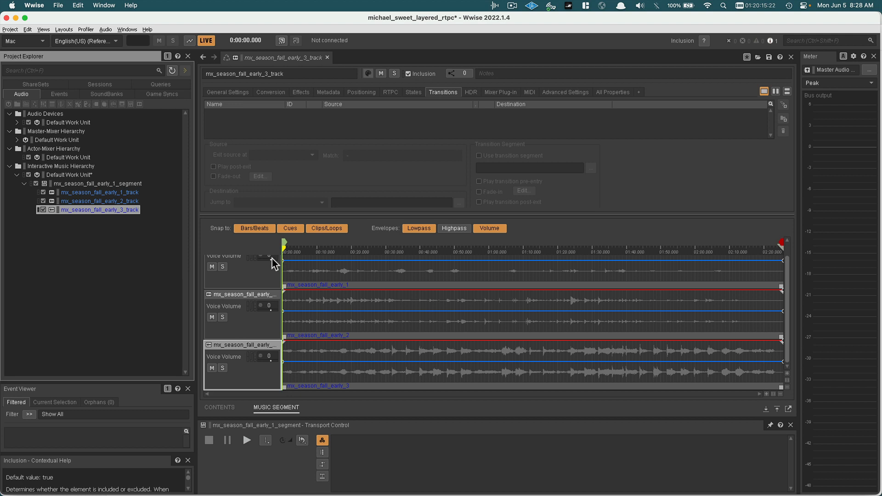
# Audition the music segment with all three layers playing together, enlarging the track area to fit them, then stop playback.
pyautogui.press('space')
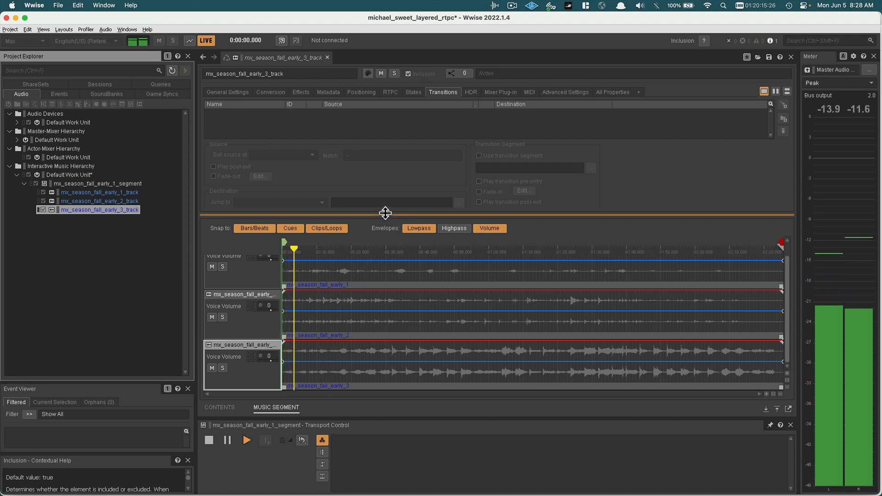
pyautogui.moveTo(385, 213); pyautogui.dragTo(385, 196)
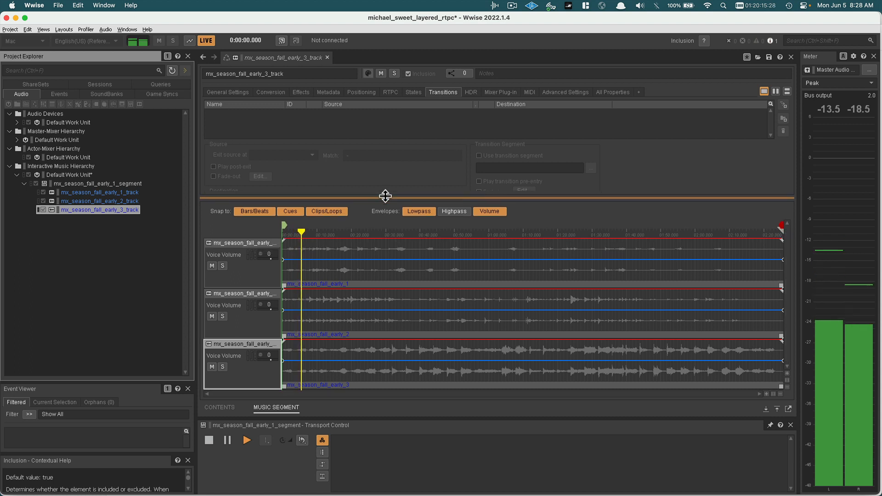
pyautogui.press('space')
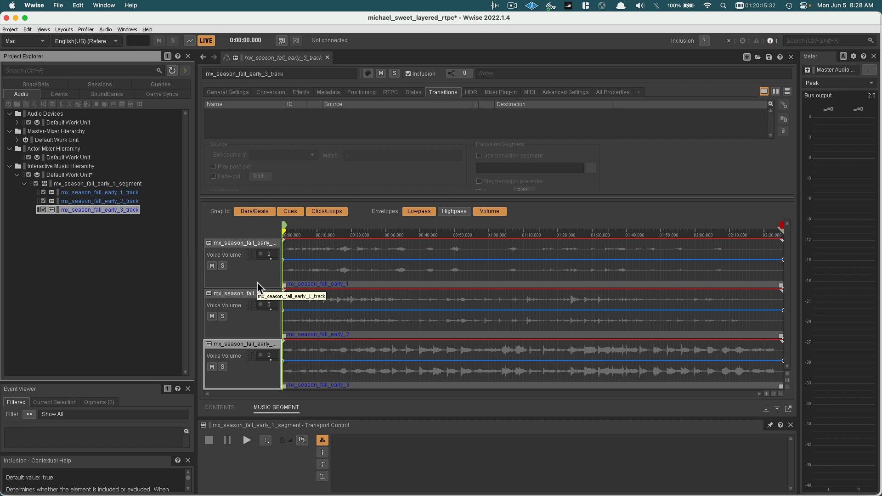
# Create a game parameter named intensity in the Game Parameters Default Work Unit and set its default value to 0.
pyautogui.click(159, 95)
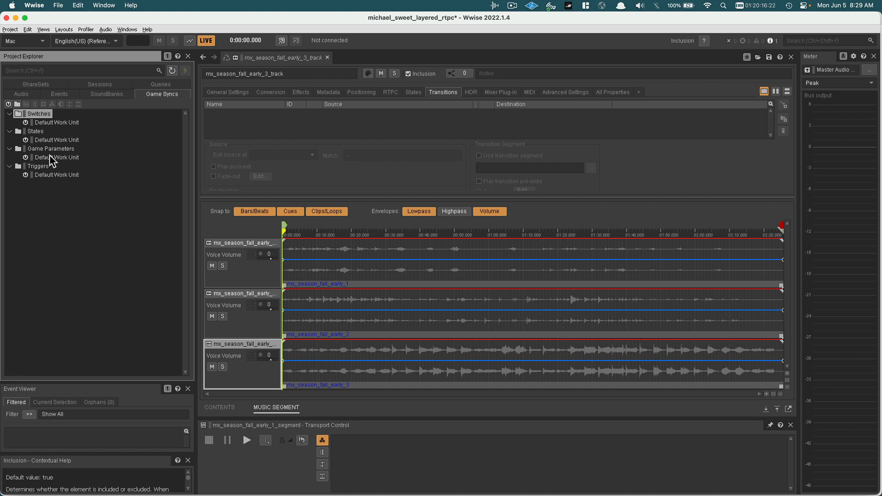
pyautogui.rightClick(49, 156)
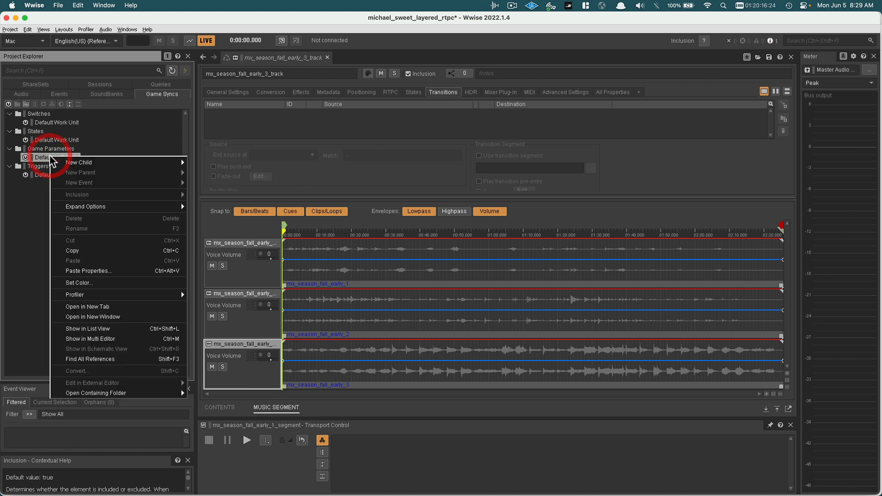
pyautogui.moveTo(78, 161)
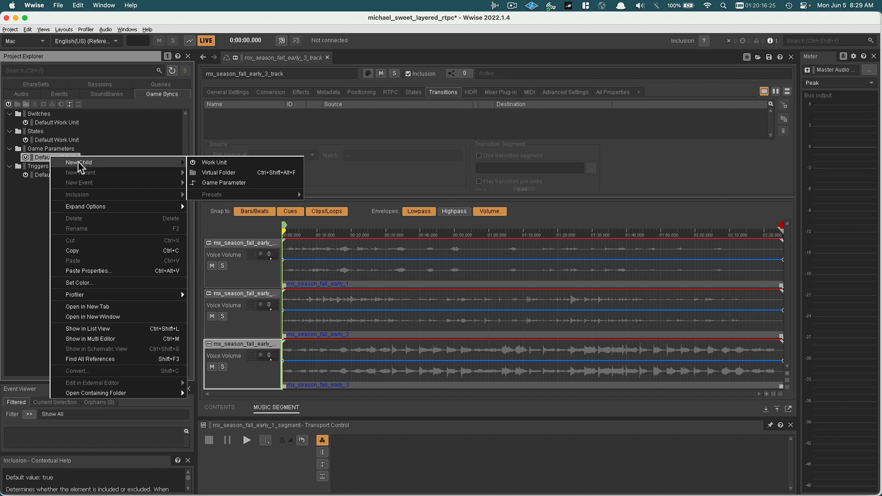
pyautogui.click(230, 184)
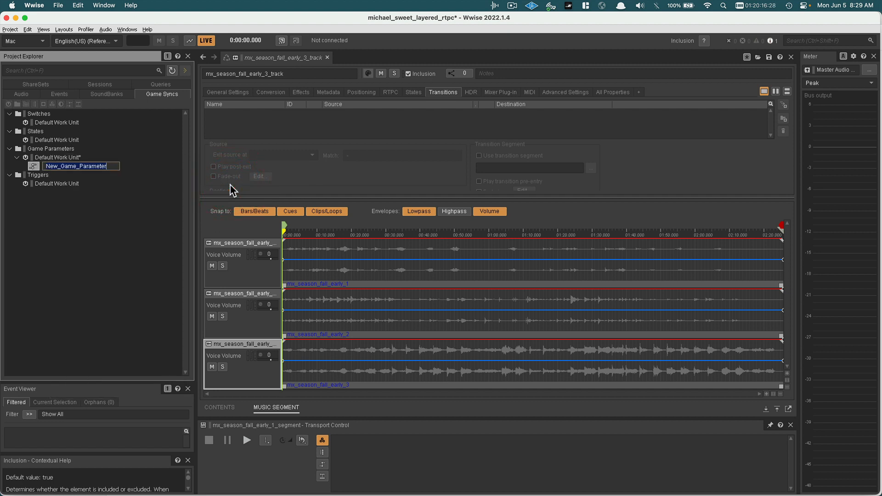
pyautogui.write('intensity')
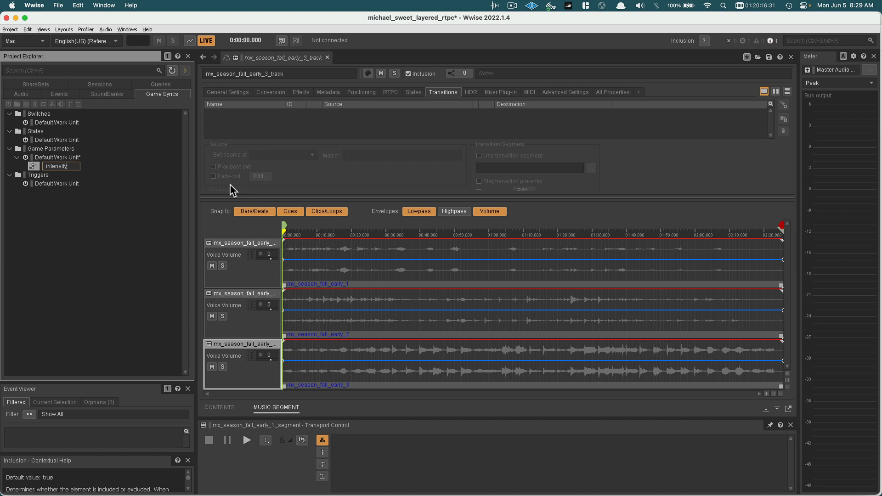
pyautogui.press('Return')
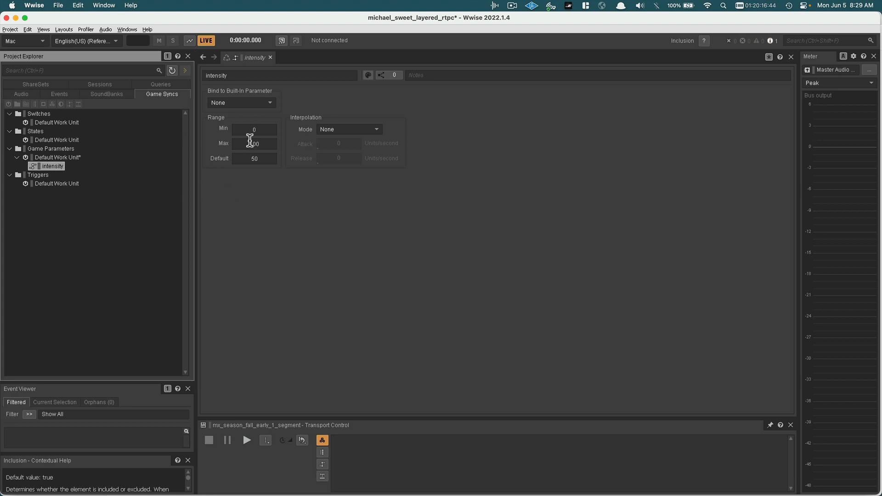
pyautogui.click(254, 158)
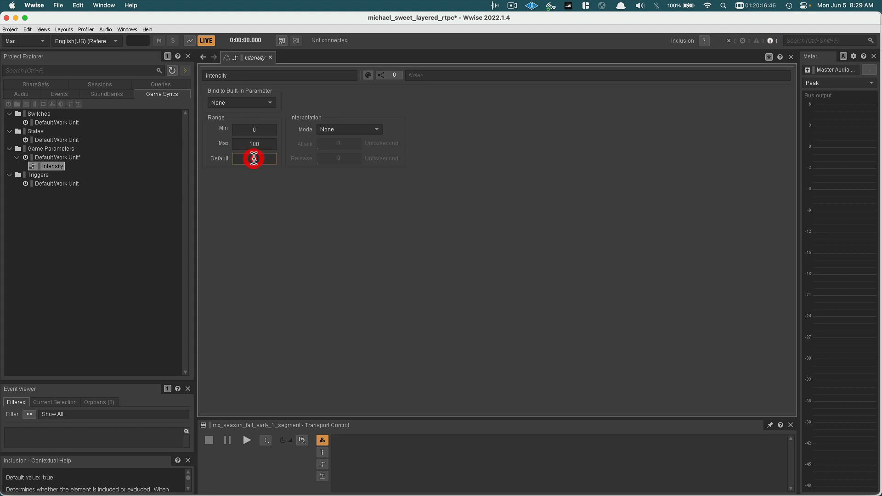
pyautogui.doubleClick(254, 158)
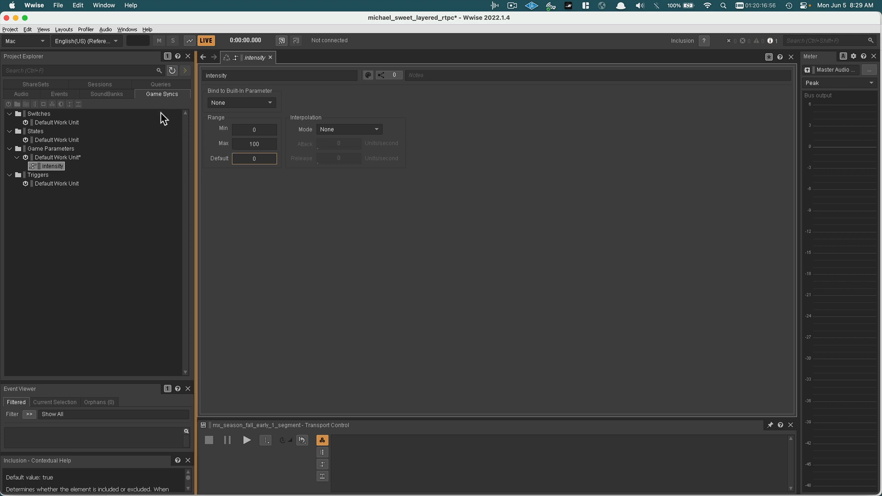
# Add an RTPC to mx_season_fall_early_2_track that maps Voice Volume to the intensity game parameter.
pyautogui.click(27, 93)
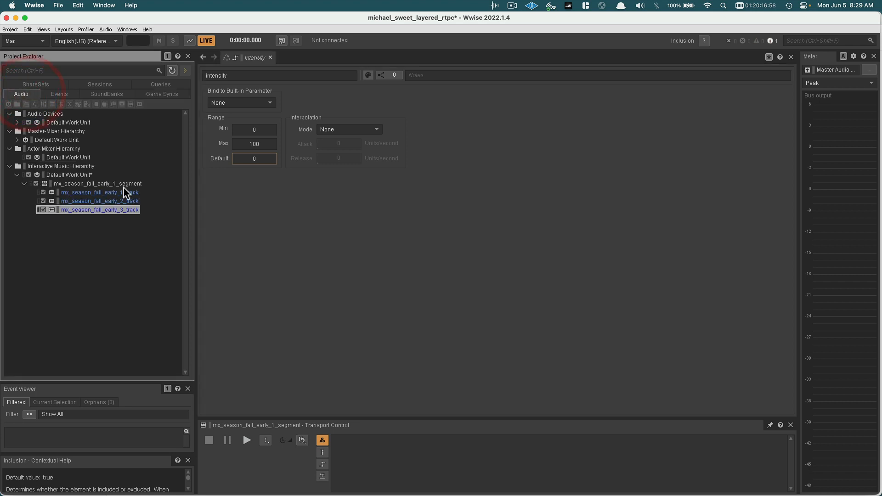
pyautogui.click(100, 201)
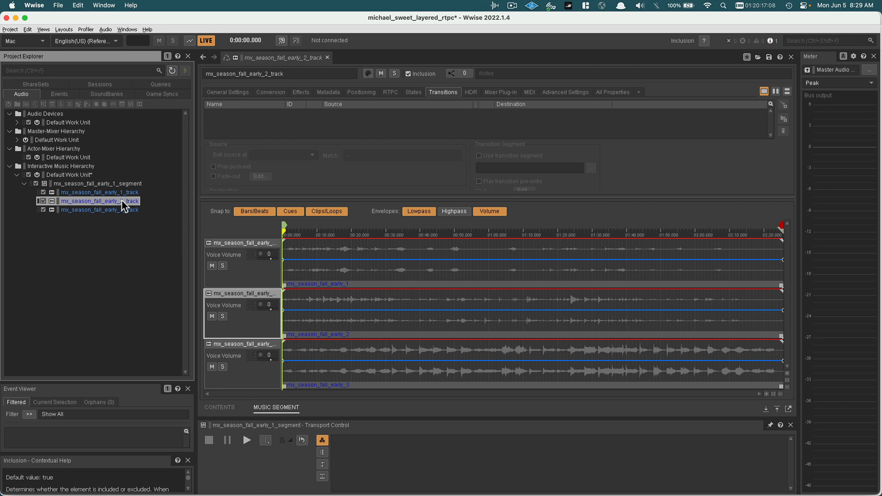
pyautogui.click(388, 92)
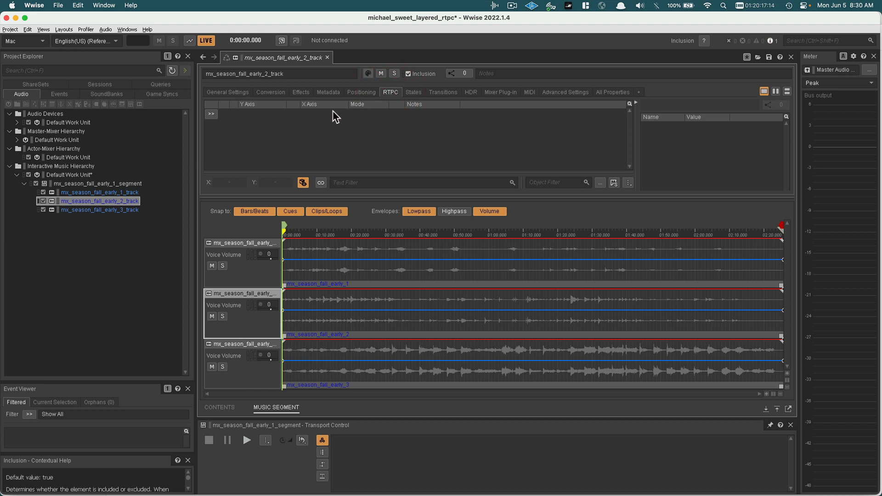
pyautogui.click(211, 114)
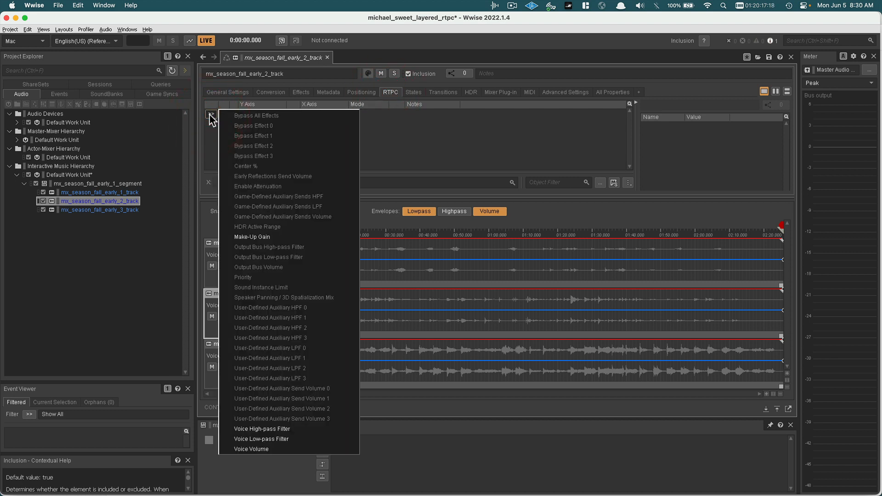
pyautogui.click(252, 450)
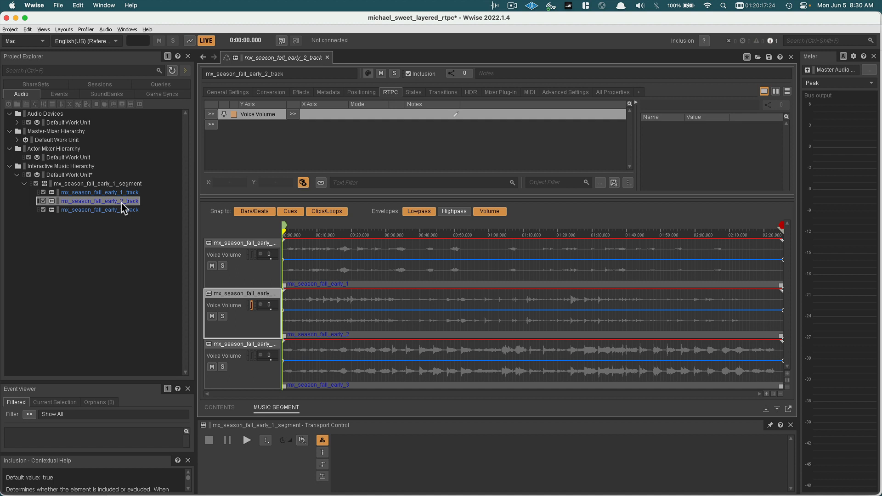
pyautogui.click(294, 114)
pyautogui.moveTo(309, 114)
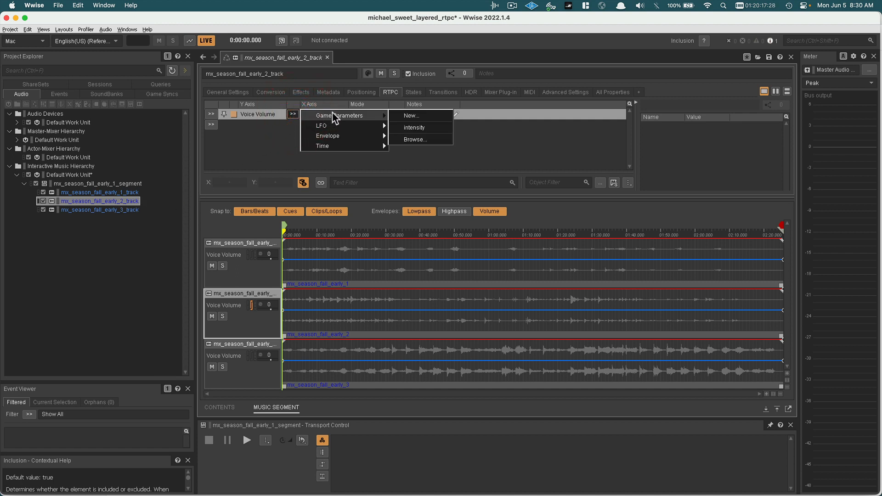
pyautogui.click(406, 127)
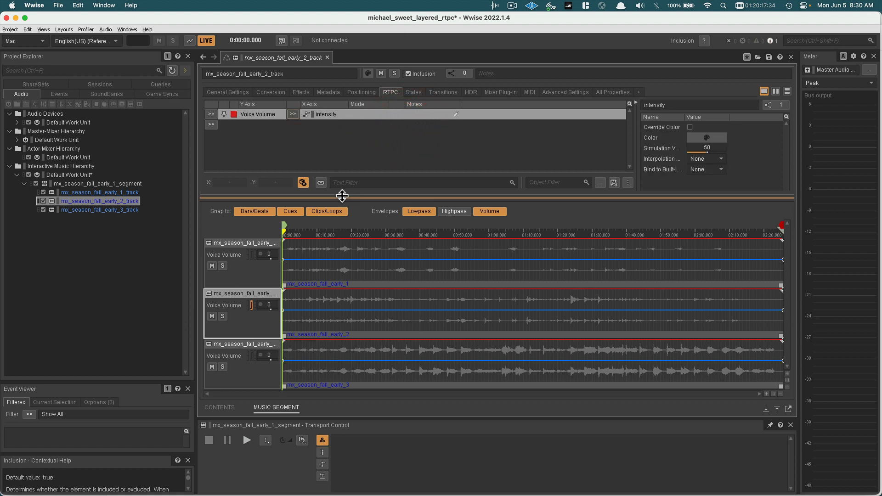
# Shape mx_season_fall_early_2_track's volume curve to hold -200 until intensity about 22, reach about 0 at 30, and set simulated intensity to about 19.
pyautogui.moveTo(341, 198)
pyautogui.mouseDown()
pyautogui.moveTo(343, 304)
pyautogui.moveTo(346, 256)
pyautogui.mouseUp()
pyautogui.moveTo(442, 196)
pyautogui.mouseDown()
pyautogui.moveTo(244, 195)
pyautogui.moveTo(629, 217)
pyautogui.moveTo(375, 217)
pyautogui.moveTo(491, 229)
pyautogui.mouseUp()
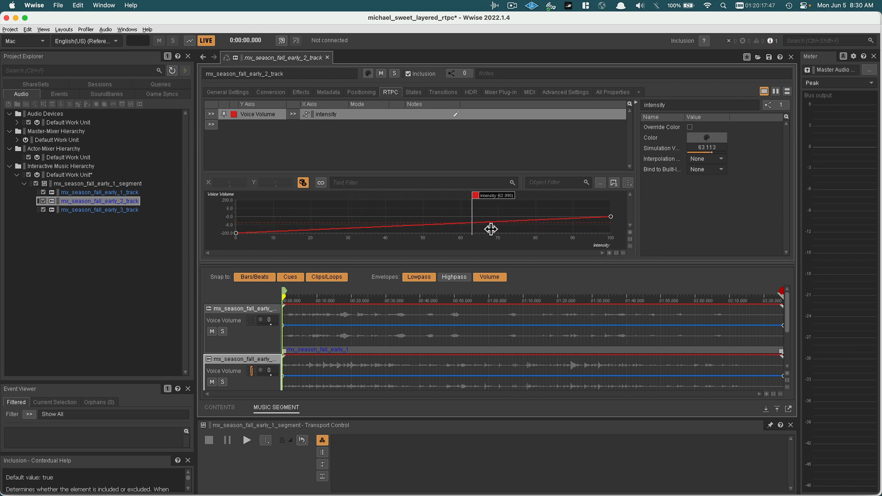
pyautogui.doubleClick(319, 229)
pyautogui.moveTo(319, 232); pyautogui.dragTo(349, 217)
pyautogui.doubleClick(348, 232)
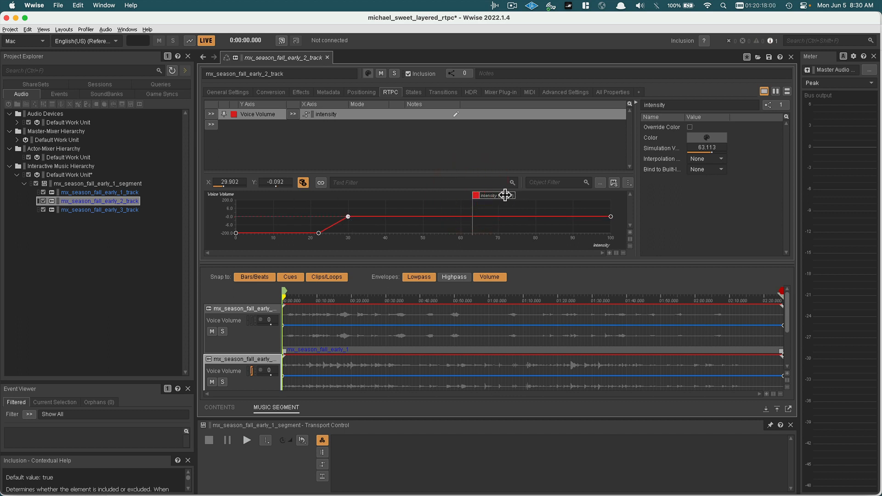
pyautogui.moveTo(506, 194)
pyautogui.mouseDown()
pyautogui.moveTo(323, 197)
pyautogui.moveTo(406, 199)
pyautogui.moveTo(339, 201)
pyautogui.moveTo(391, 202)
pyautogui.moveTo(339, 211)
pyautogui.mouseUp()
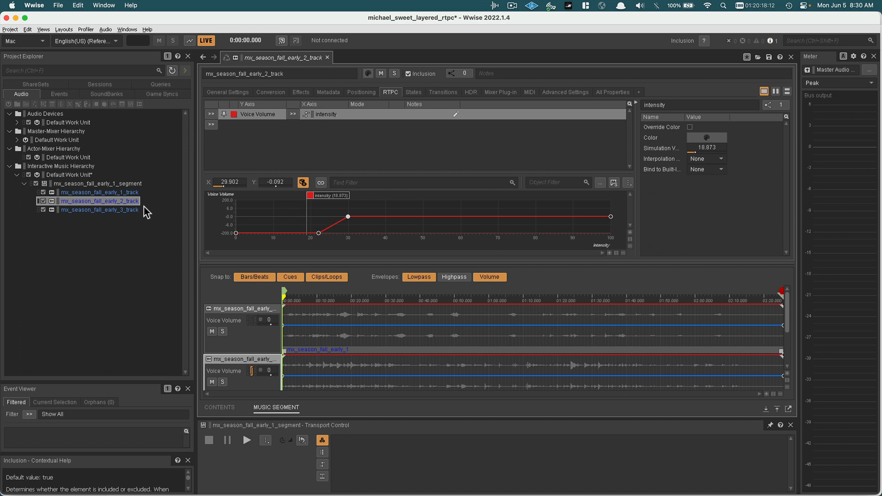
# Add an RTPC to mx_season_fall_early_3_track that maps Voice Volume to the intensity game parameter.
pyautogui.click(116, 211)
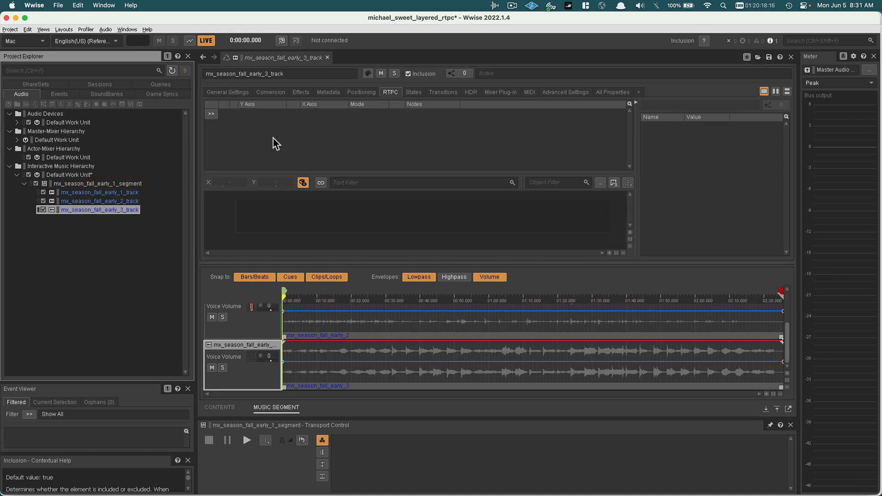
pyautogui.click(397, 92)
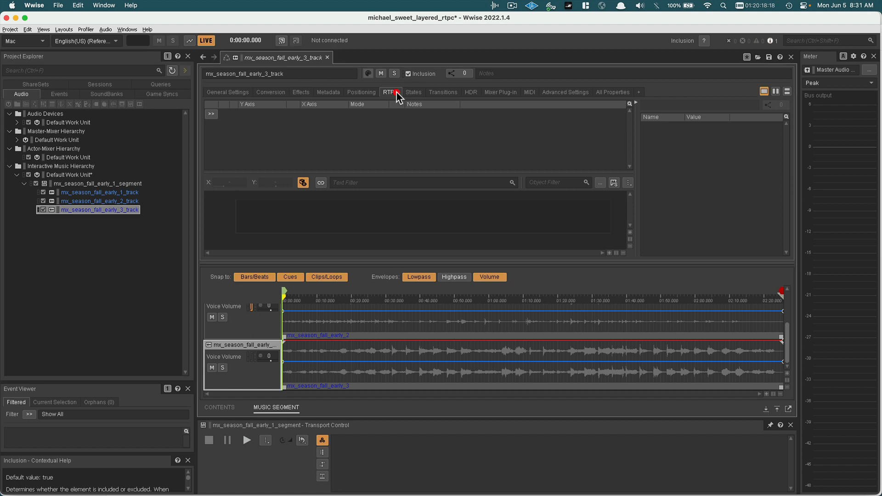
pyautogui.click(211, 114)
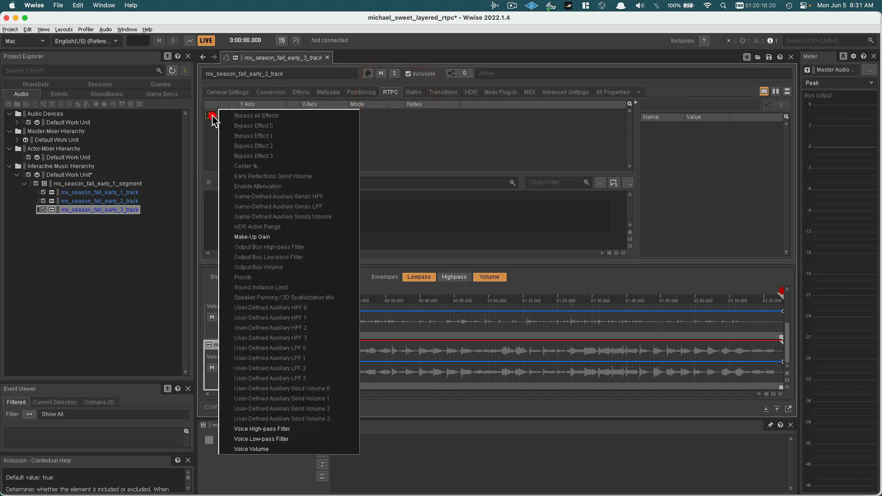
pyautogui.click(241, 451)
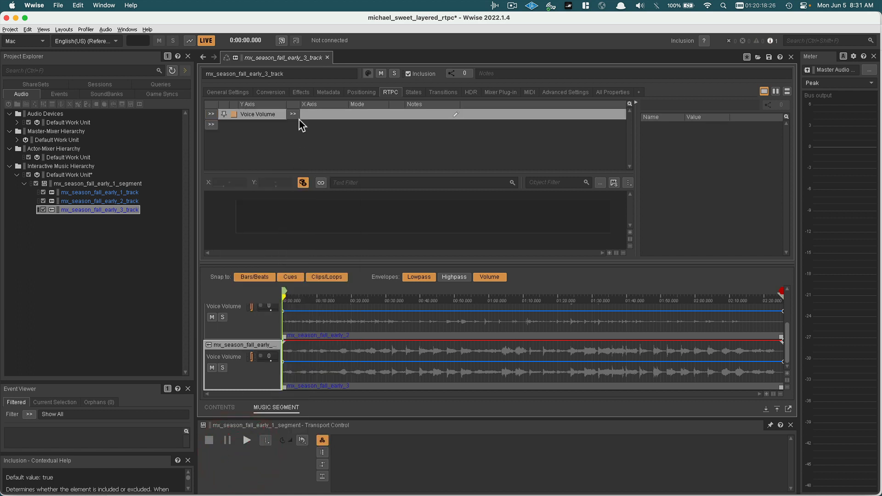
pyautogui.click(297, 115)
pyautogui.moveTo(312, 117)
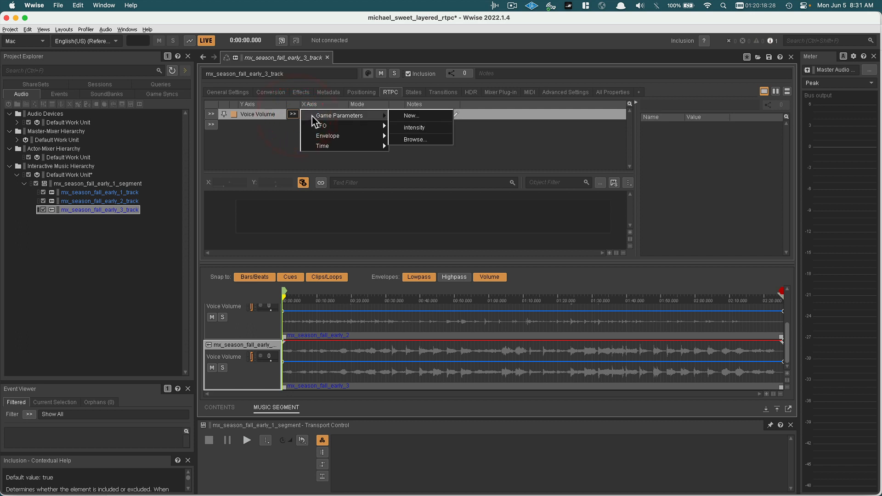
pyautogui.click(407, 127)
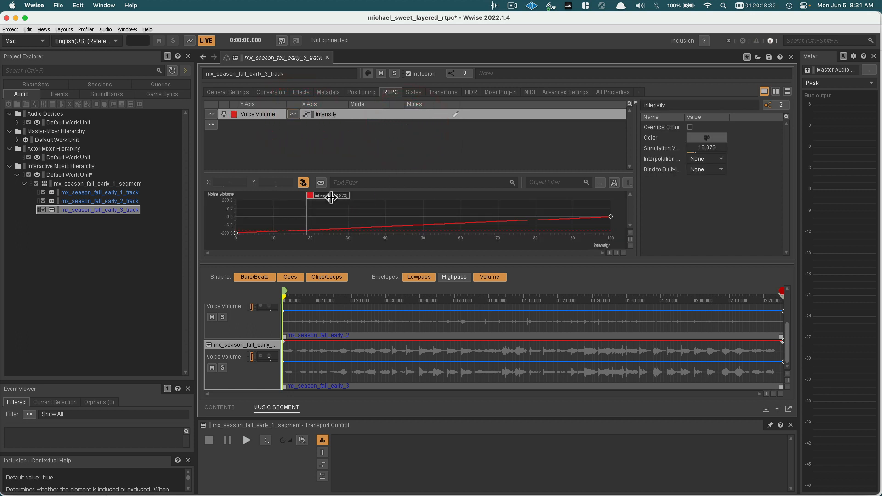
# Shape mx_season_fall_early_3_track's volume curve to hold -200 until intensity about 50, reach about 0 at 58, and set simulated intensity to about 4.
pyautogui.moveTo(331, 197); pyautogui.dragTo(423, 239)
pyautogui.doubleClick(425, 224)
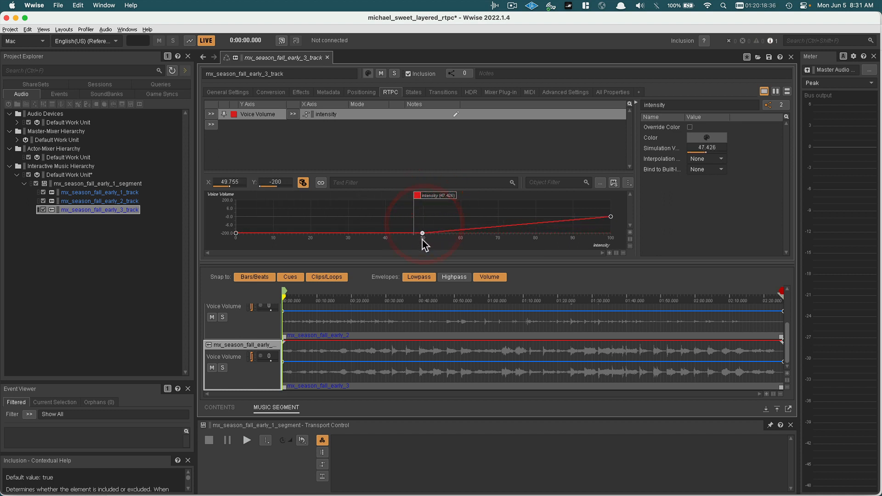
pyautogui.click(425, 242)
pyautogui.doubleClick(453, 231)
pyautogui.moveTo(454, 228); pyautogui.dragTo(453, 216)
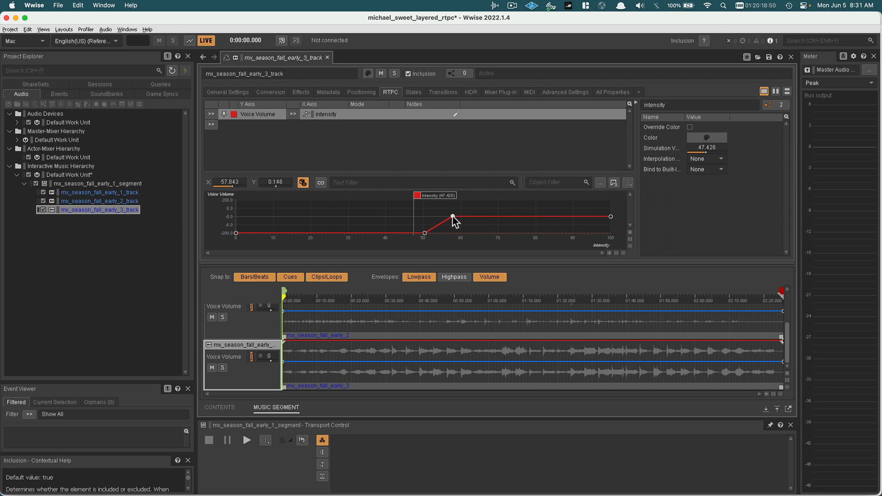
pyautogui.click(453, 217)
pyautogui.moveTo(432, 195); pyautogui.dragTo(271, 200)
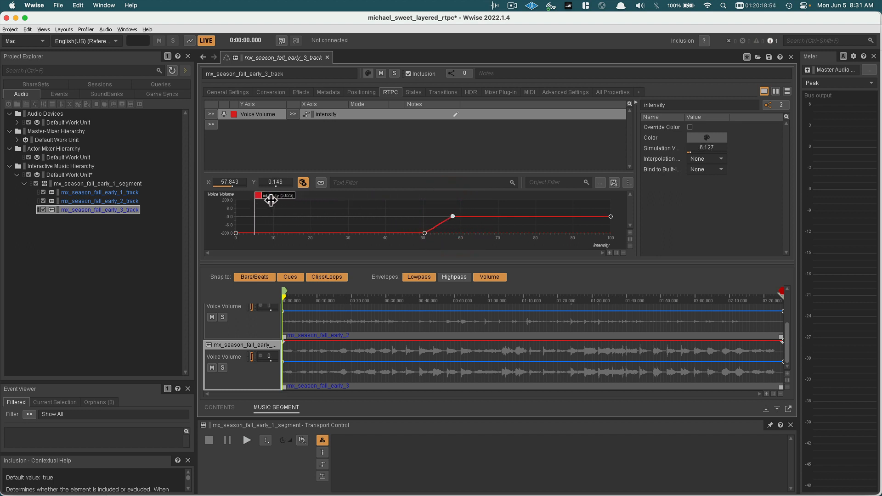
# Show the game parameters in the transport control for mx_season_fall_early_1_segment and set intensity to 0.
pyautogui.click(84, 183)
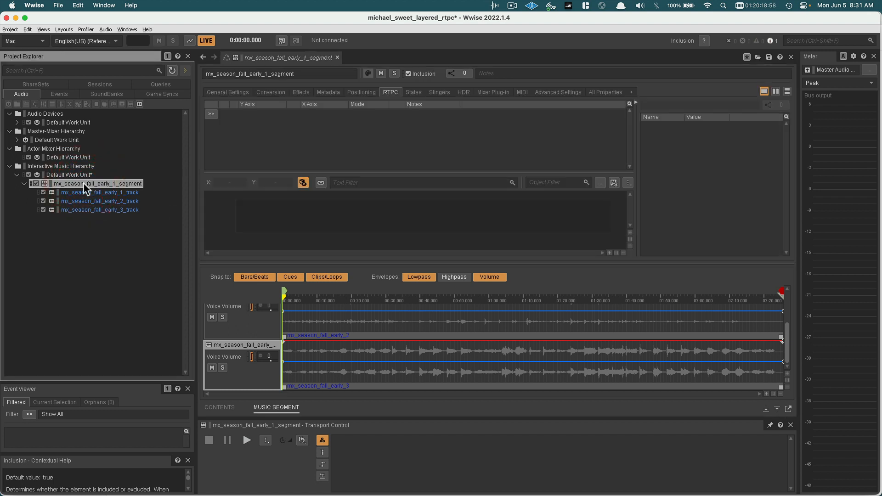
pyautogui.click(323, 464)
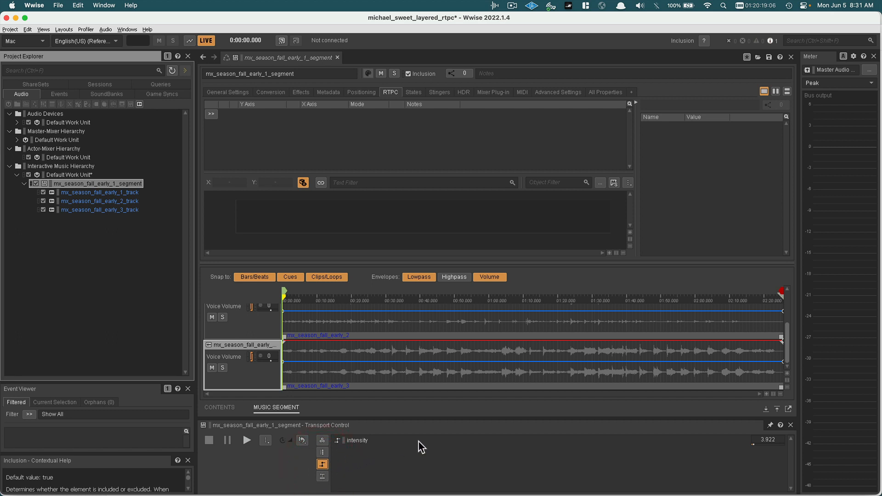
pyautogui.click(761, 444)
pyautogui.write('23')
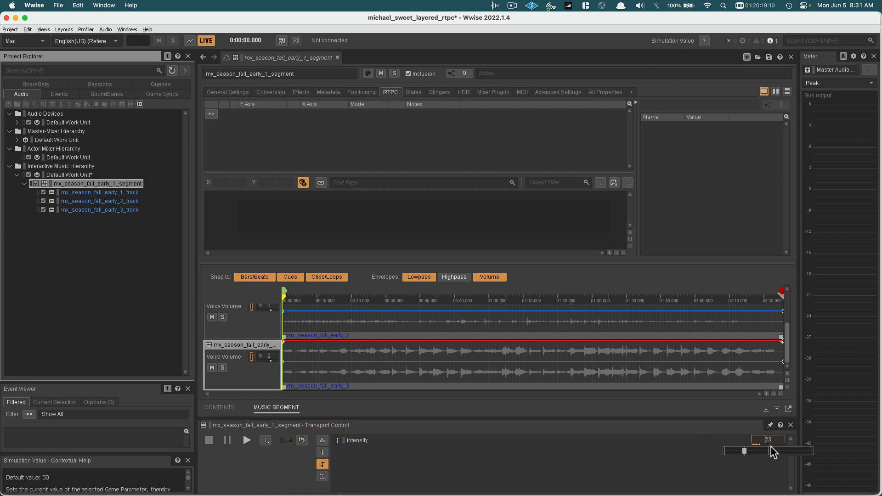
pyautogui.click(765, 440)
pyautogui.moveTo(761, 445); pyautogui.dragTo(724, 449)
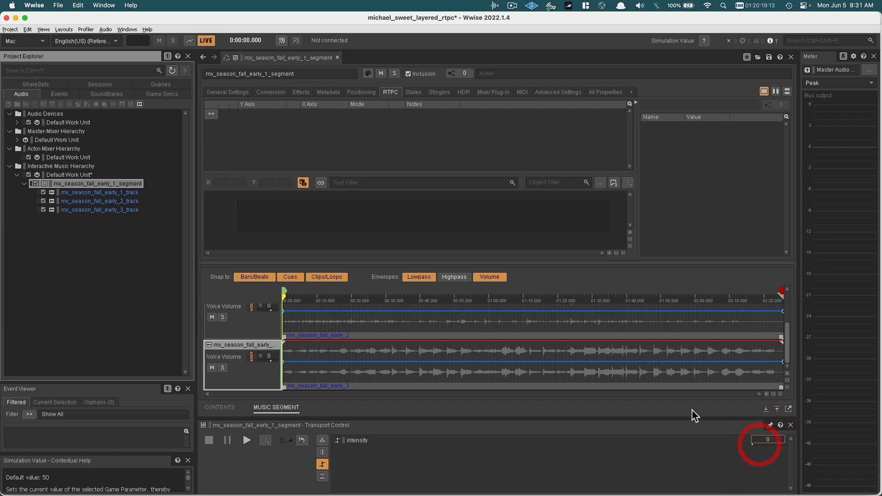
# Play the segment with all three tracks in view, vary intensity and end at 7 to audition the layers, and stop playback.
pyautogui.click(247, 441)
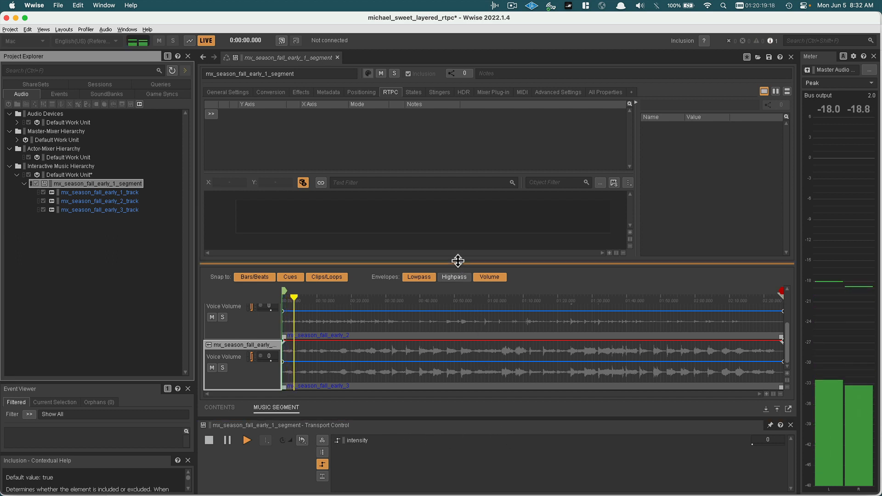
pyautogui.moveTo(458, 261); pyautogui.dragTo(465, 198)
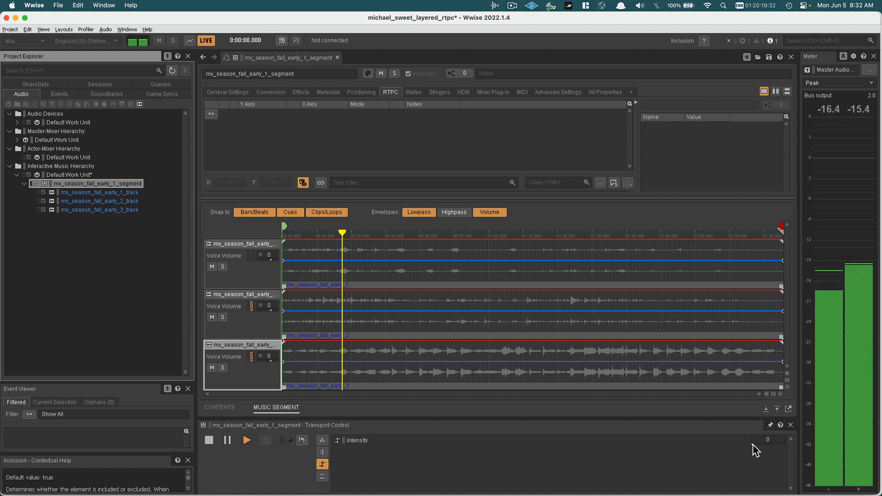
pyautogui.moveTo(754, 445)
pyautogui.mouseDown()
pyautogui.moveTo(823, 443)
pyautogui.moveTo(759, 448)
pyautogui.moveTo(754, 439)
pyautogui.mouseUp()
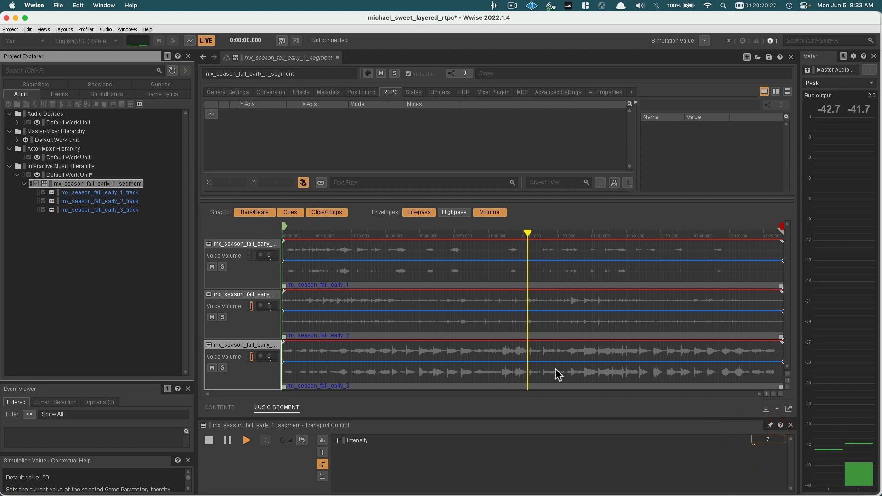
pyautogui.press('space')
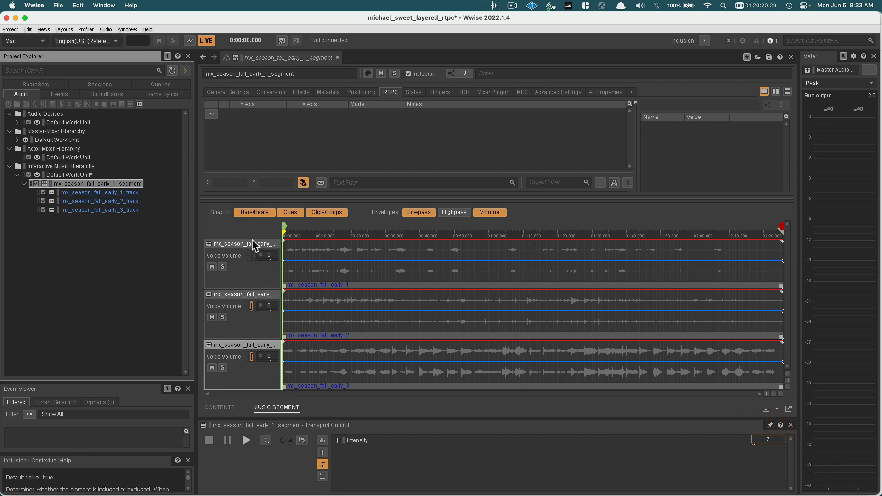
# Create a Music Playlist Container named early_fall_playlist as the parent of mx_season_fall_early_1_segment.
pyautogui.rightClick(106, 183)
pyautogui.moveTo(205, 199)
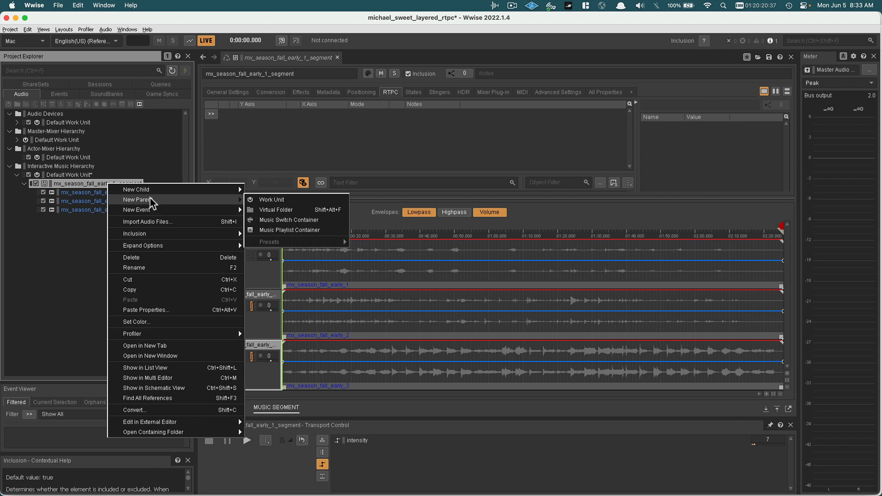
pyautogui.click(289, 231)
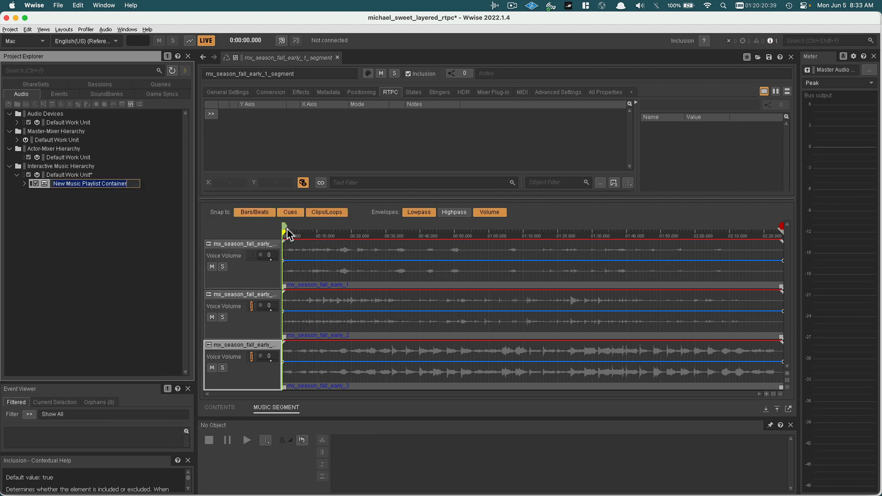
pyautogui.write('lay')
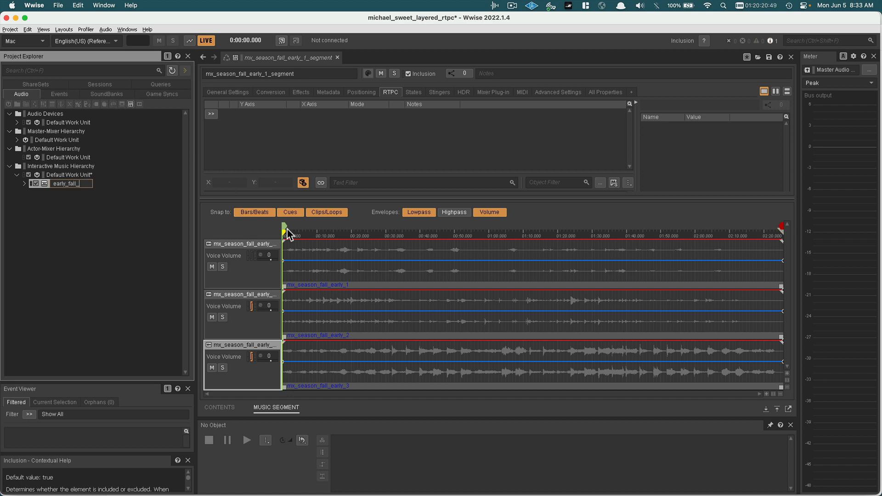
pyautogui.write('st')
pyautogui.press('Return')
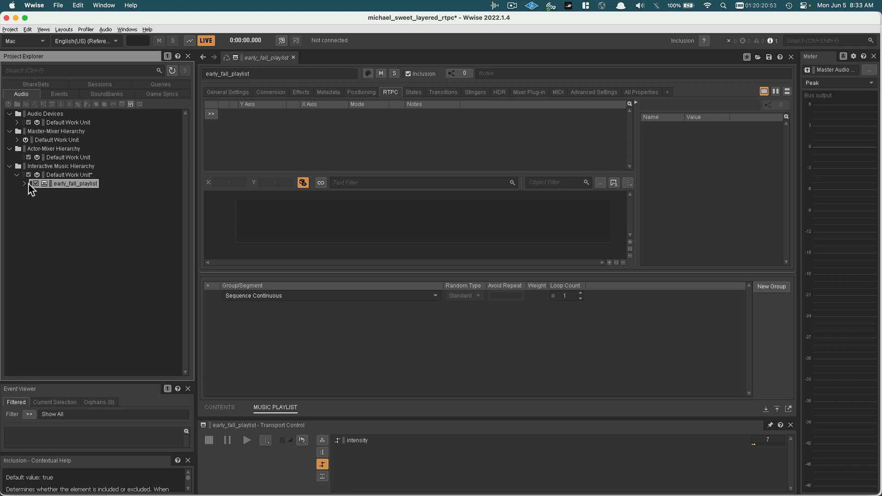
# Add mx_season_fall_early_1_segment to the playlist's Sequence Continuous group and set the group's loop count to Infinite.
pyautogui.click(24, 184)
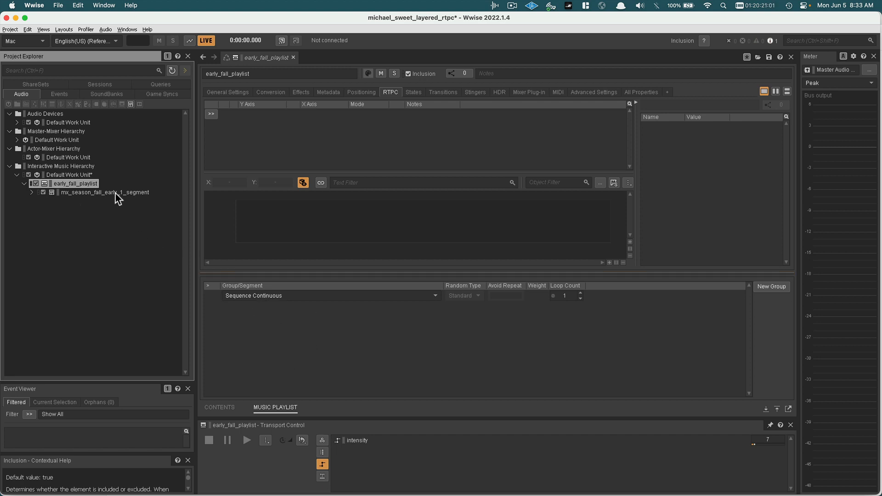
pyautogui.moveTo(116, 193); pyautogui.dragTo(148, 202)
pyautogui.moveTo(244, 282); pyautogui.dragTo(265, 303)
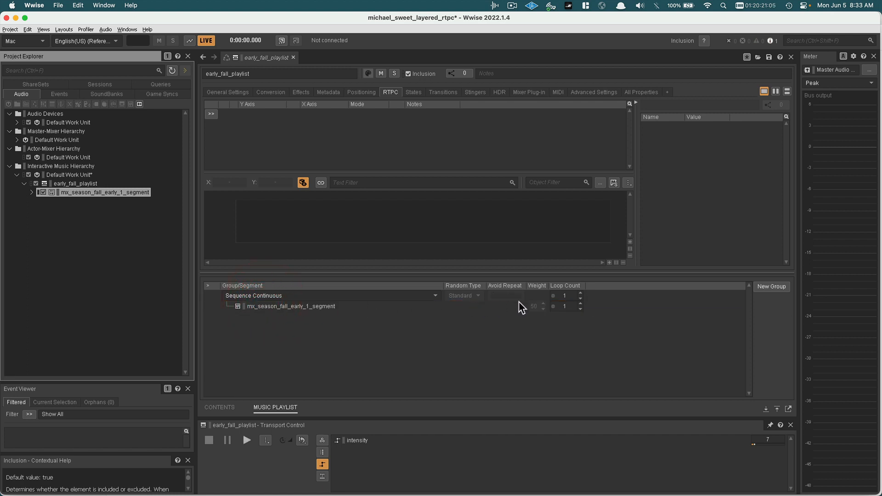
pyautogui.click(581, 298)
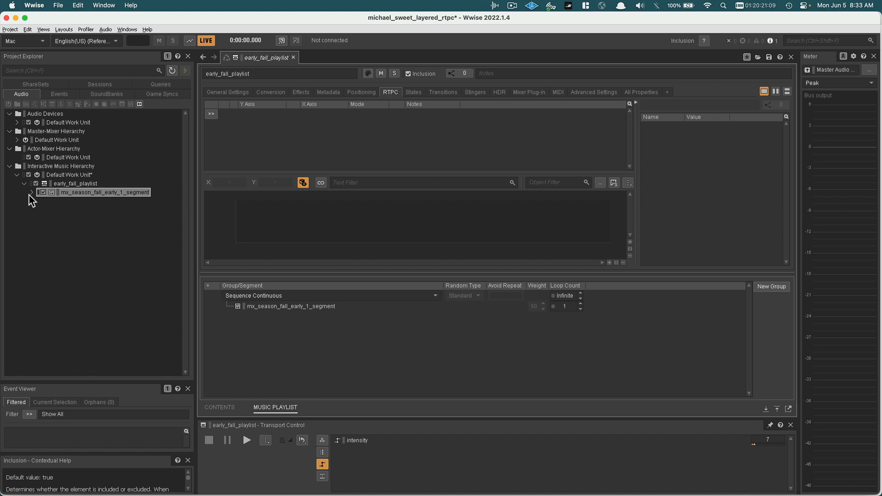
# Play early_fall_playlist while varying intensity, bring intensity back to 0, and stop playback.
pyautogui.click(245, 440)
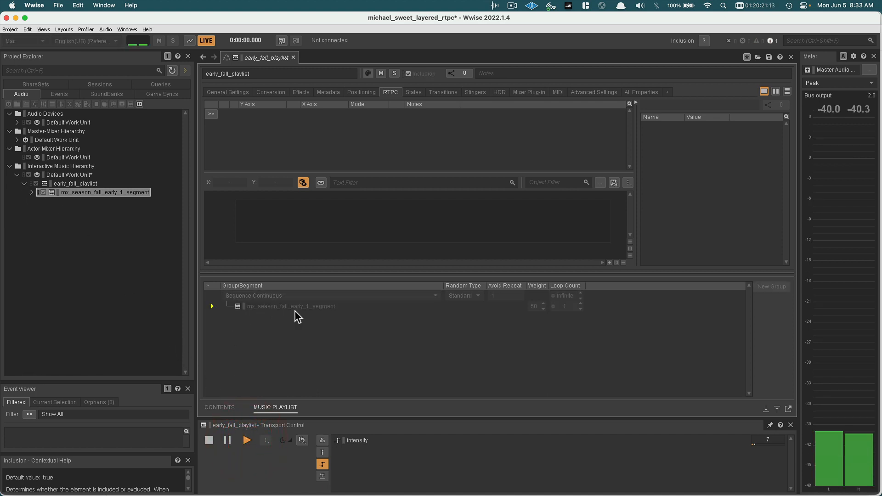
pyautogui.click(757, 445)
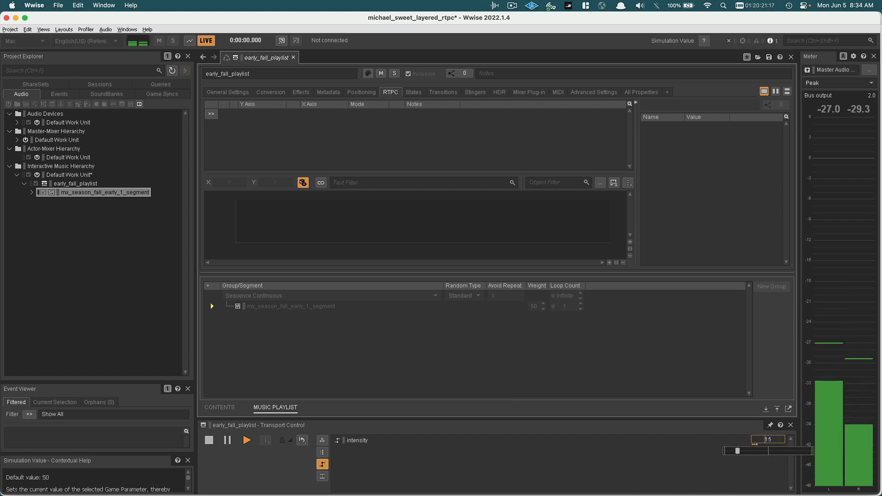
pyautogui.moveTo(768, 446); pyautogui.dragTo(743, 445)
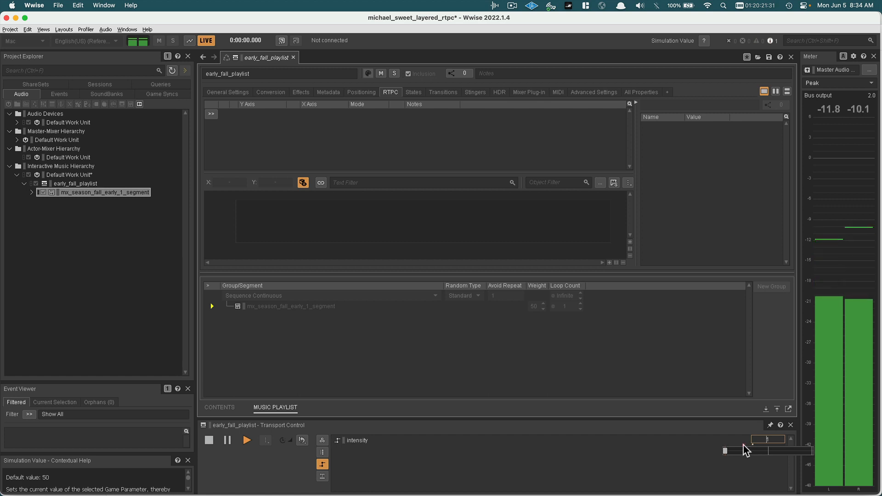
pyautogui.press('space')
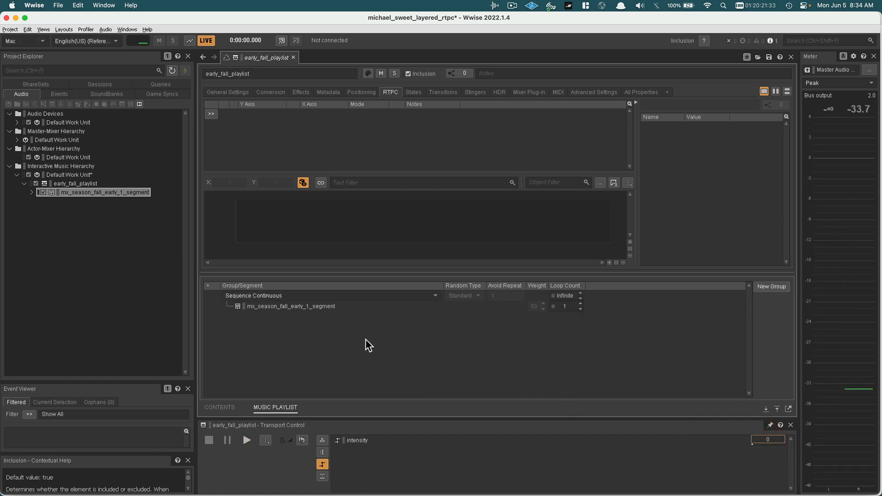